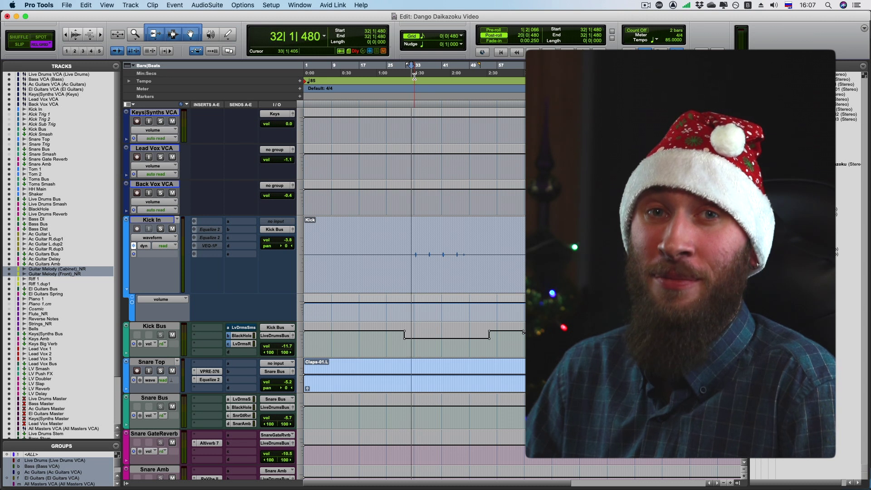
- Play the full mix from bar 32 and review the session's tracks from the drums to the guitar melody tracks during playback
key("space")
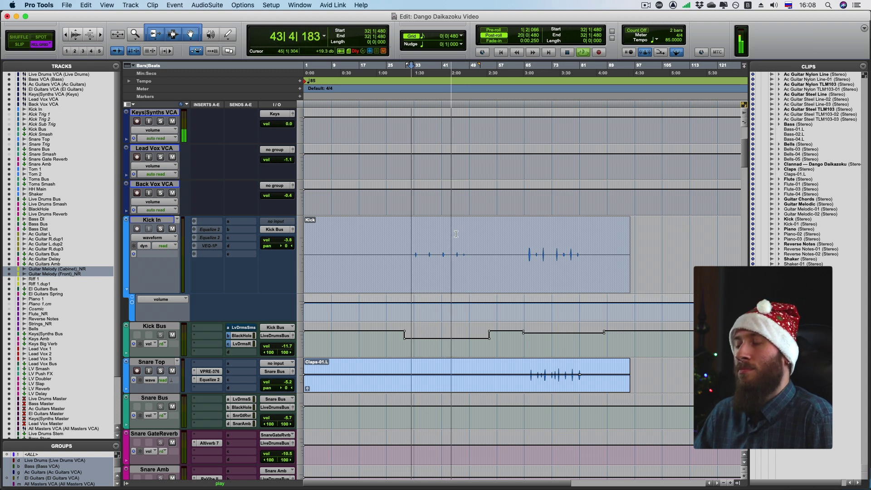
scroll(455, 234, "down", 10)
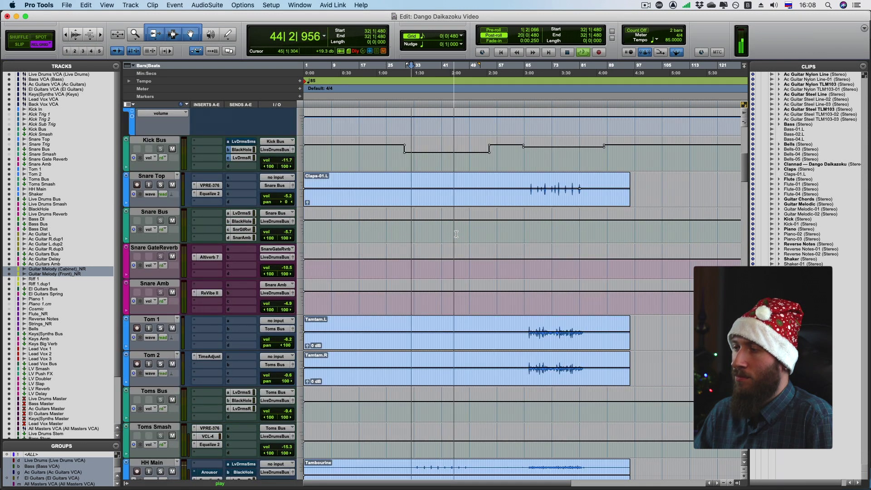
scroll(456, 234, "down", 8)
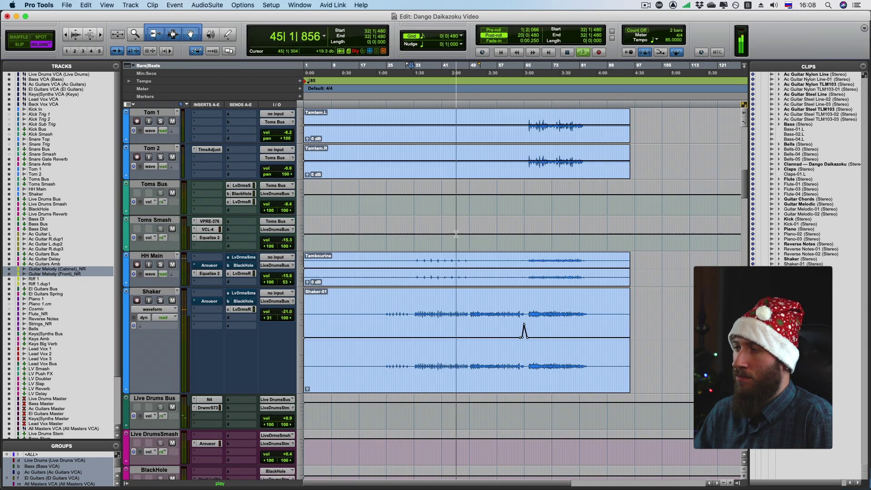
scroll(456, 234, "down", 10)
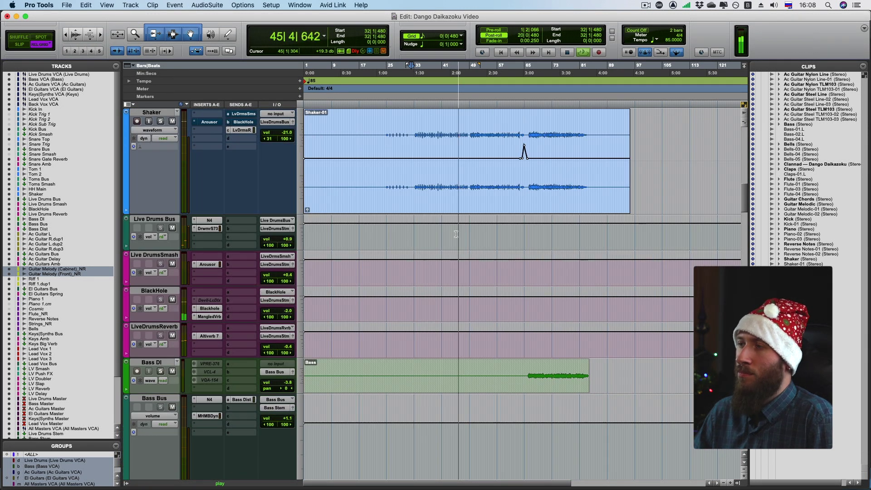
scroll(456, 234, "down", 10)
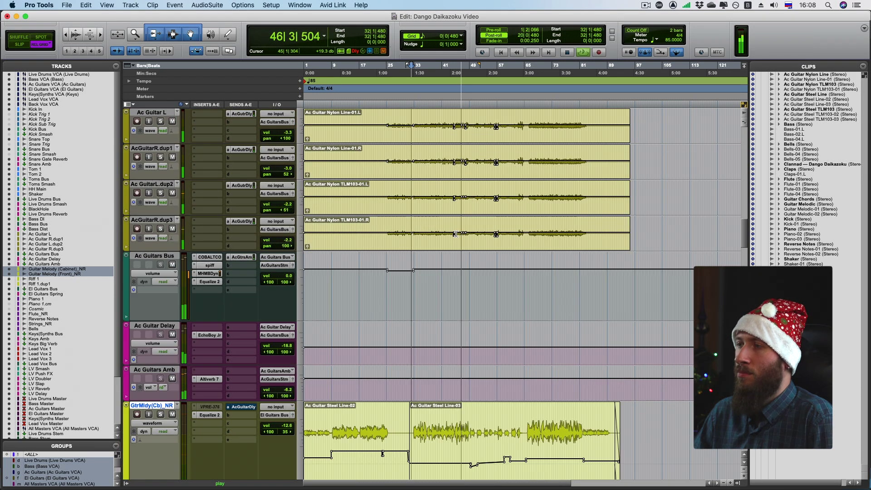
scroll(456, 234, "down", 8)
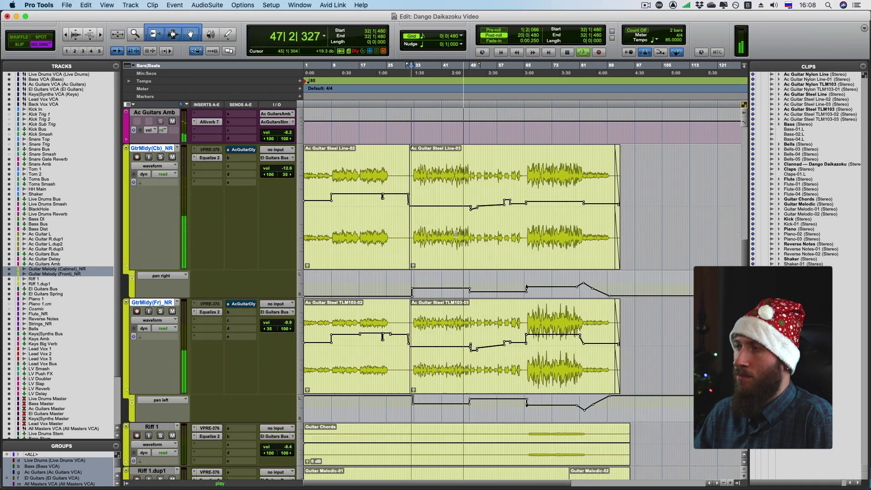
scroll(456, 234, "up", 20)
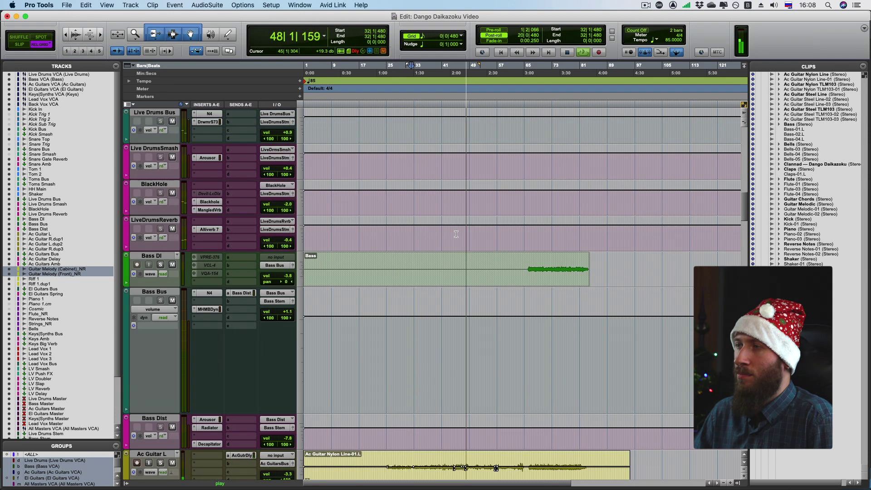
scroll(456, 233, "up", 6)
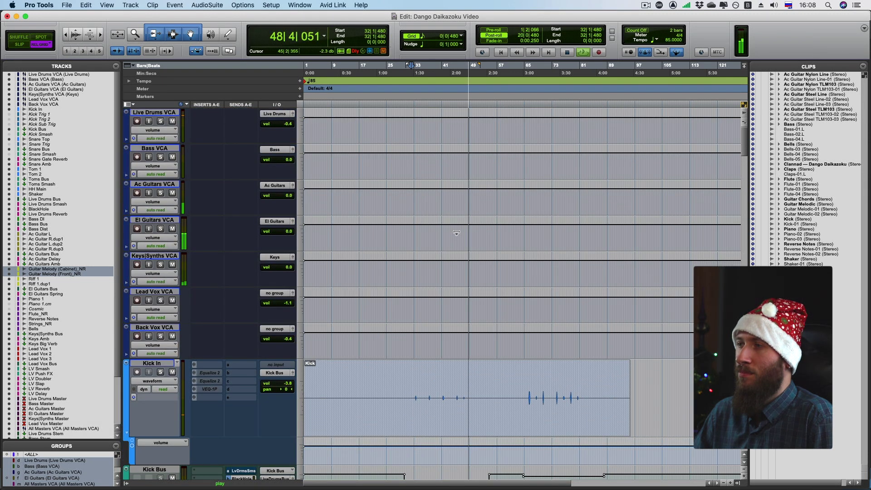
key("space")
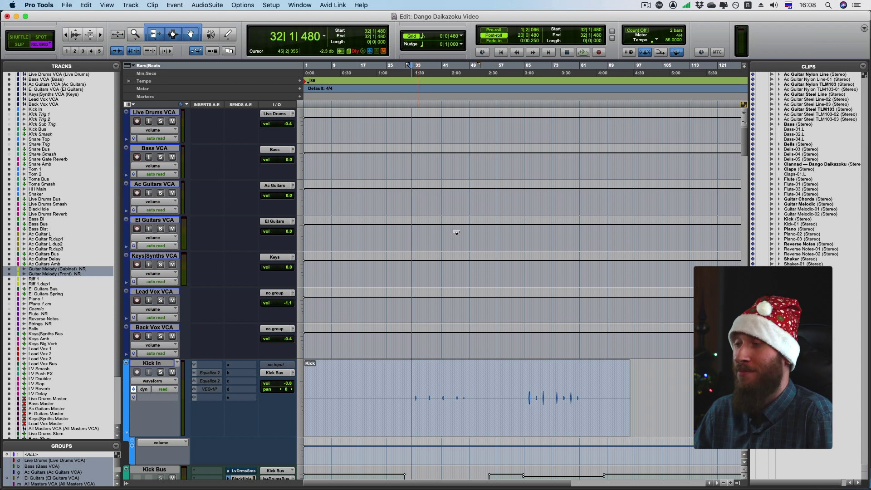
- Play back the full mix from bar 65, beat 3, and stop after listening to the section
scroll(445, 267, "down", 3)
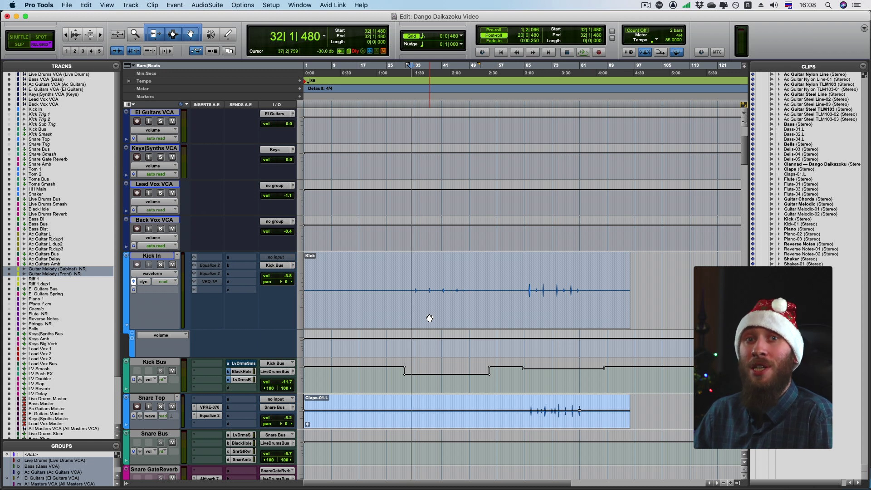
left_click(525, 275)
key("space")
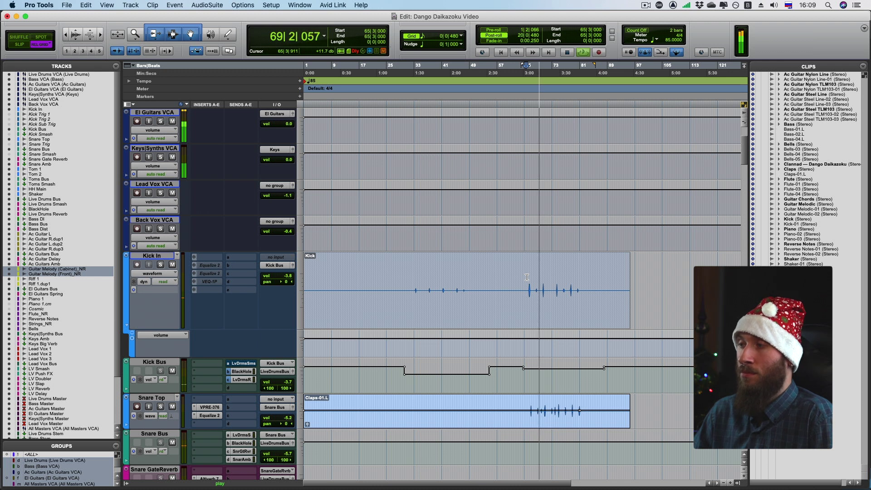
key("space")
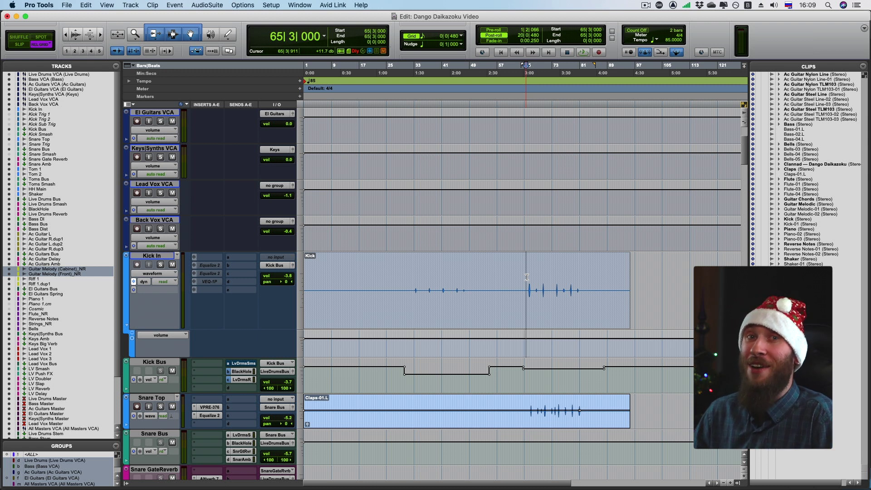
- Solo the Guitar Melody (Cabinet) and (Front) tracks and play them back from bar 9
scroll(526, 277, "down", 15)
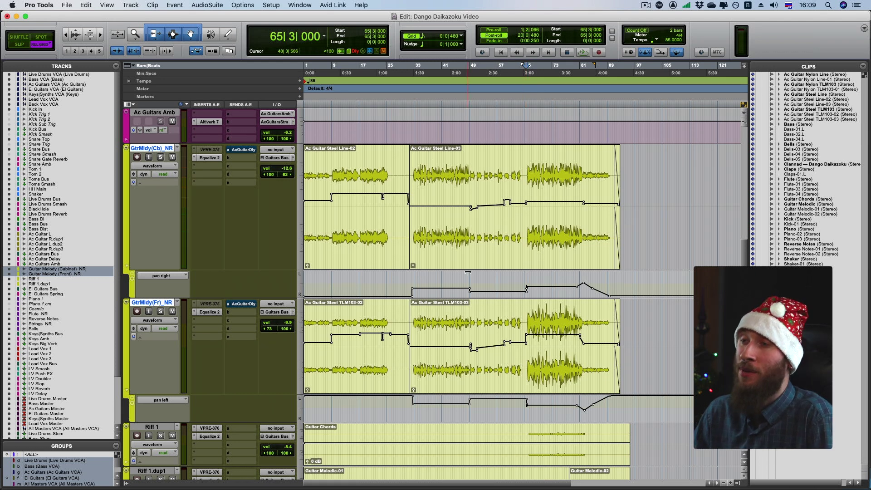
left_click(160, 157)
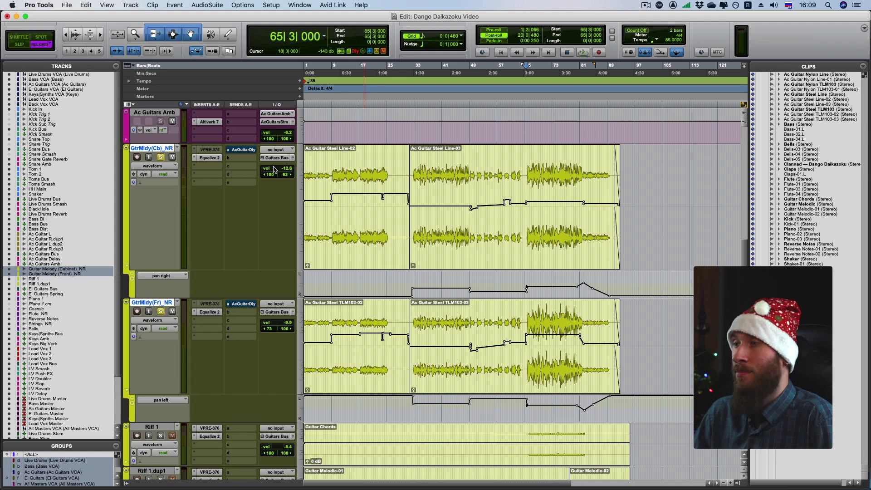
left_click(332, 72)
key("space")
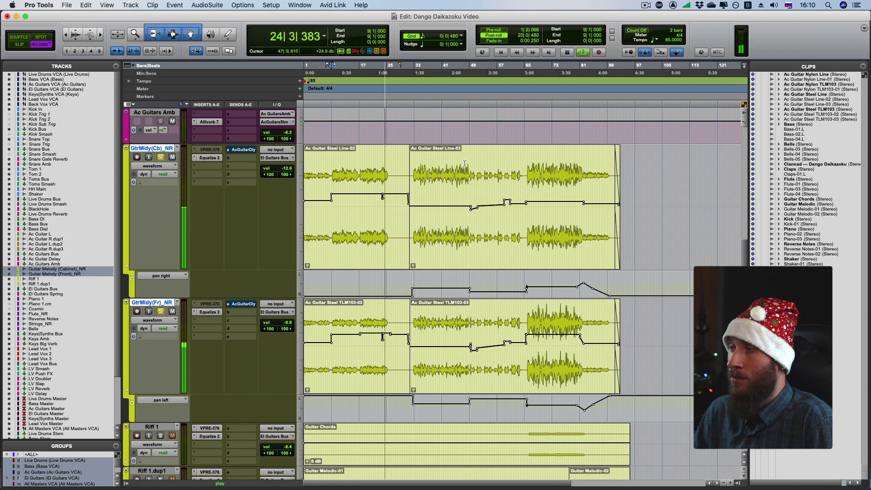
key("space")
- Play the soloed guitar melody tracks from bar 46, beat 3, with a closer timeline view of the pan automation change
left_click(464, 183)
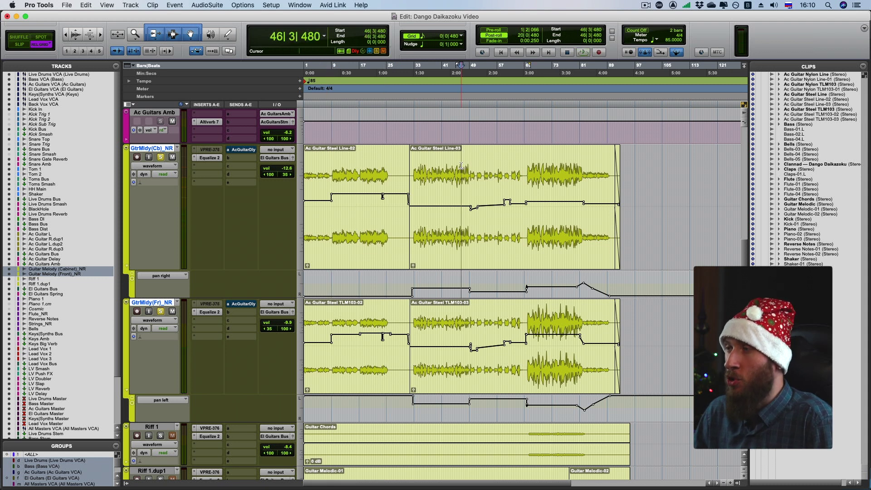
key("space")
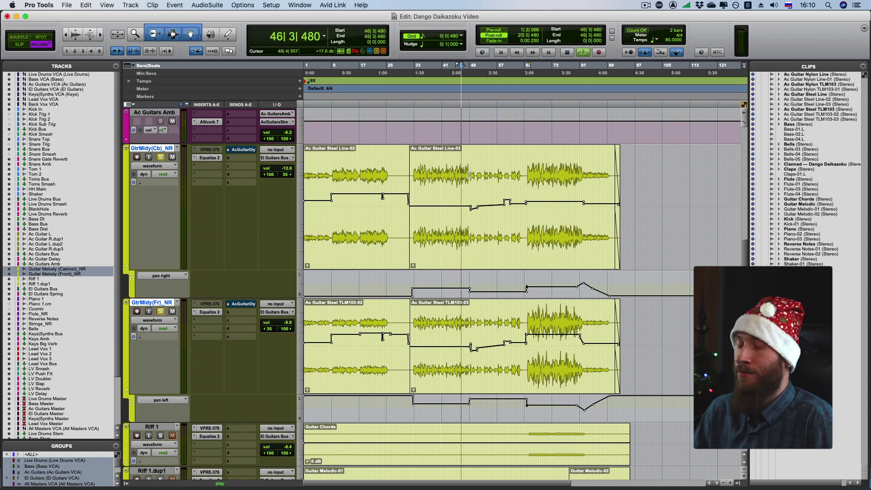
key("super+bracketright")
key("super+bracketright")
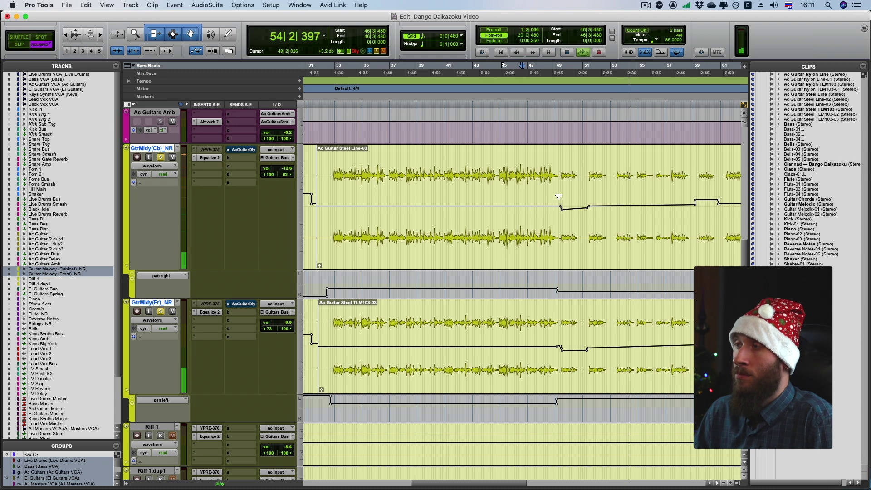
key("space")
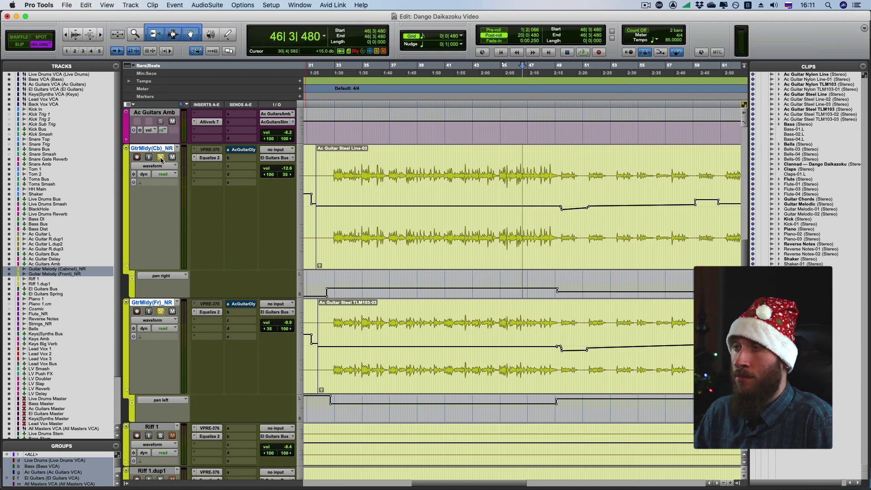
- Unsolo the guitar melody tracks and play the same passage from bar 46 in the full mix
key("space")
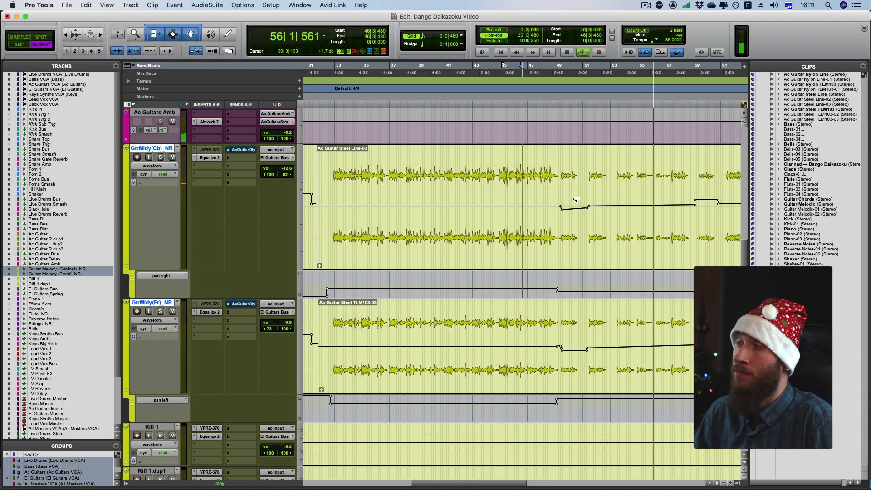
key("space")
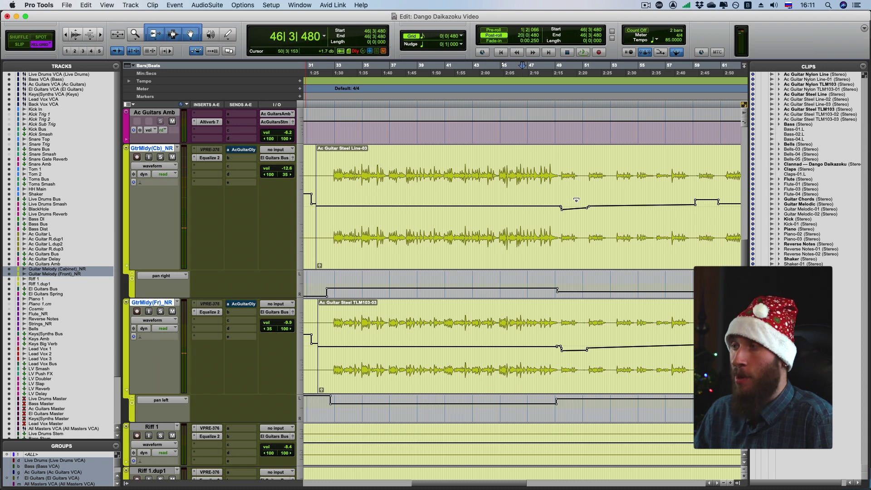
key("super+bracketleft")
key("super+bracketleft")
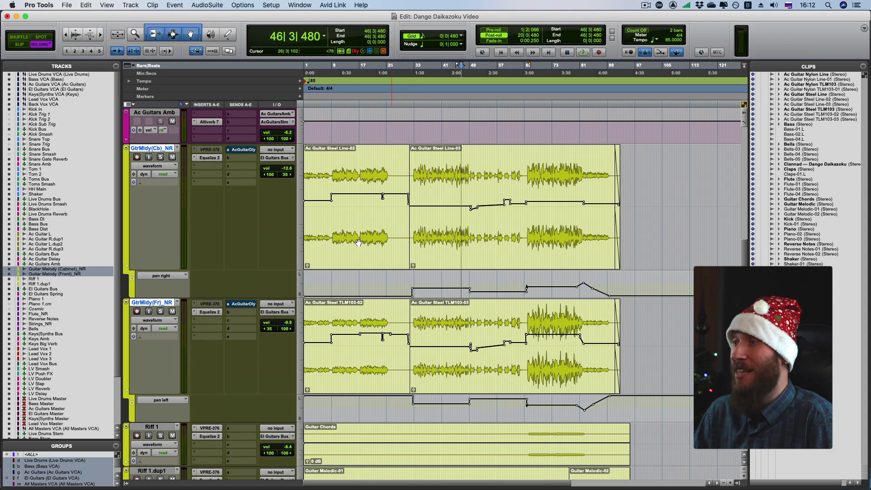
- Solo both guitar melody tracks, set their automation mode to off, and play them from bar 18, beat 4
left_click(365, 166)
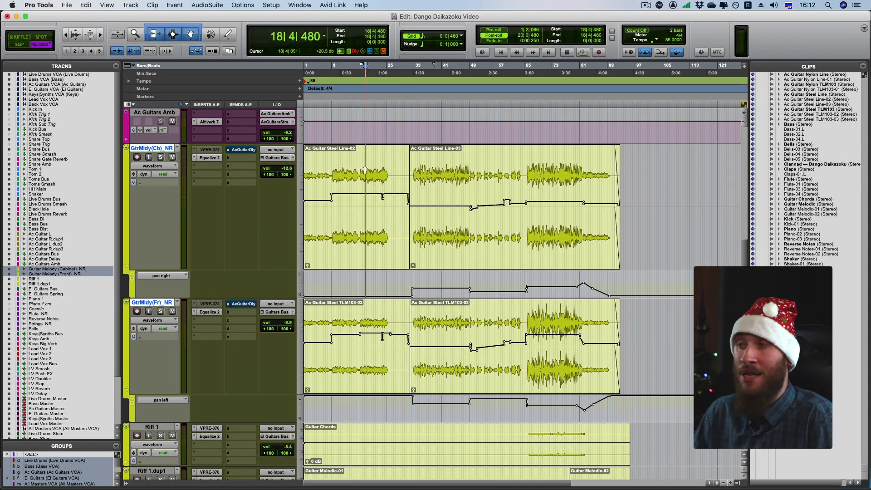
key("shift+s")
left_click(166, 176)
left_click(166, 168)
key("space")
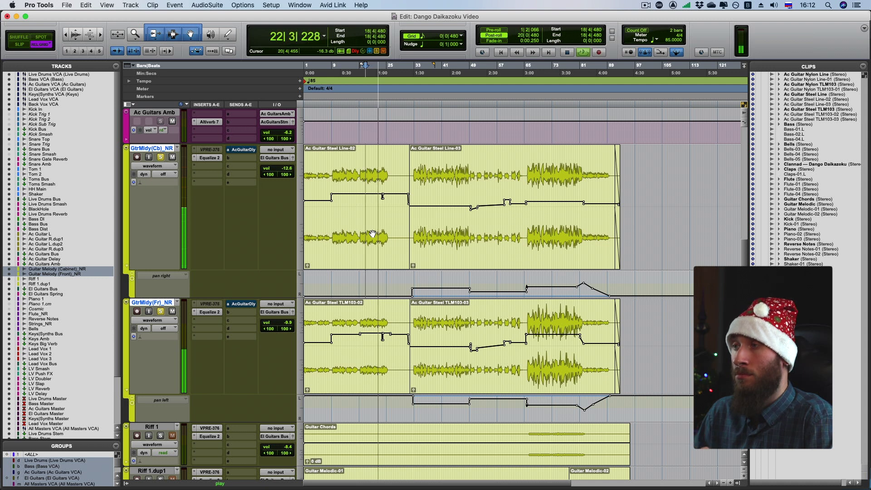
key("space")
- Play the soloed guitar melody tracks from bar 38, beat 3, with their automation off
left_click(432, 198)
key("space")
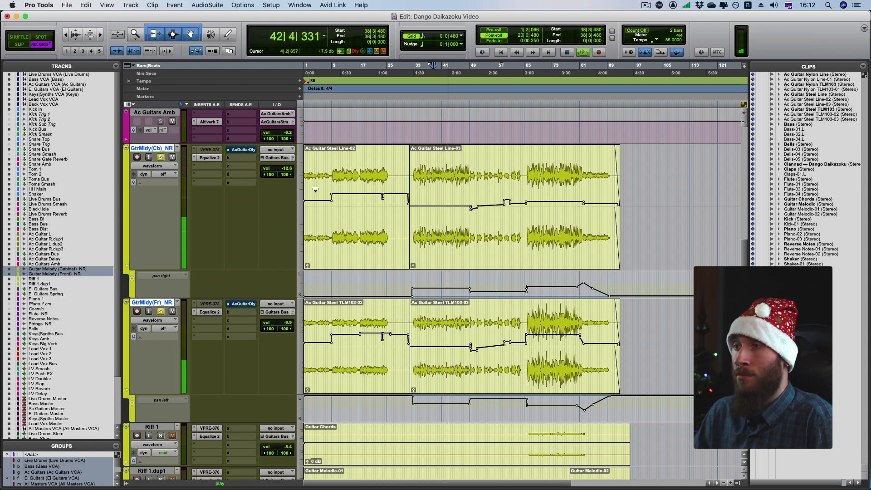
key("space")
- Set the automation mode of both soloed guitar melody tracks to read and play them from bar 38
left_click(163, 175)
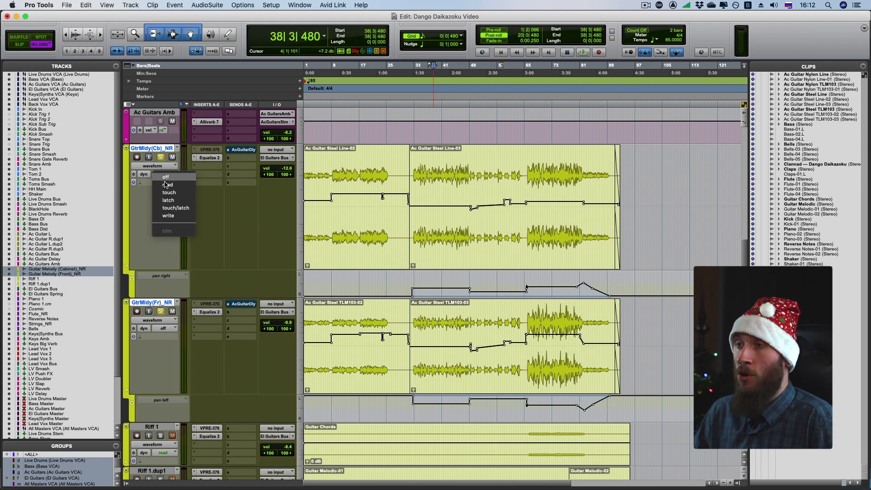
left_click(167, 185)
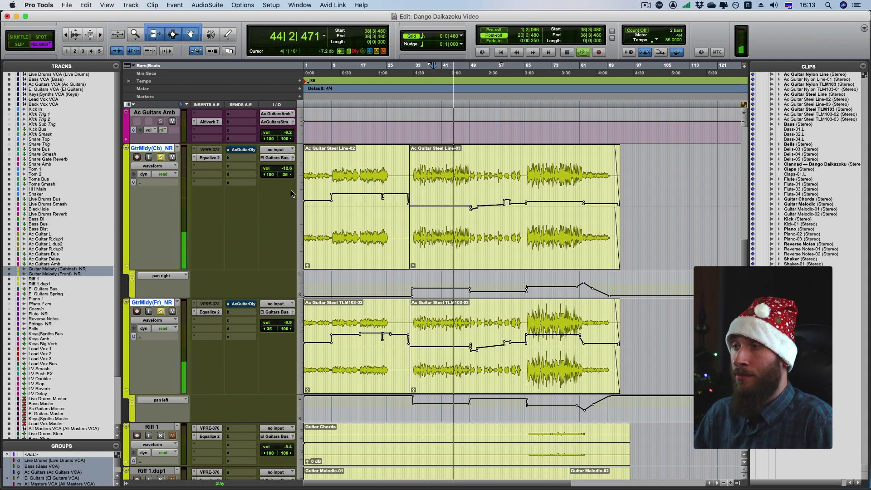
key("space")
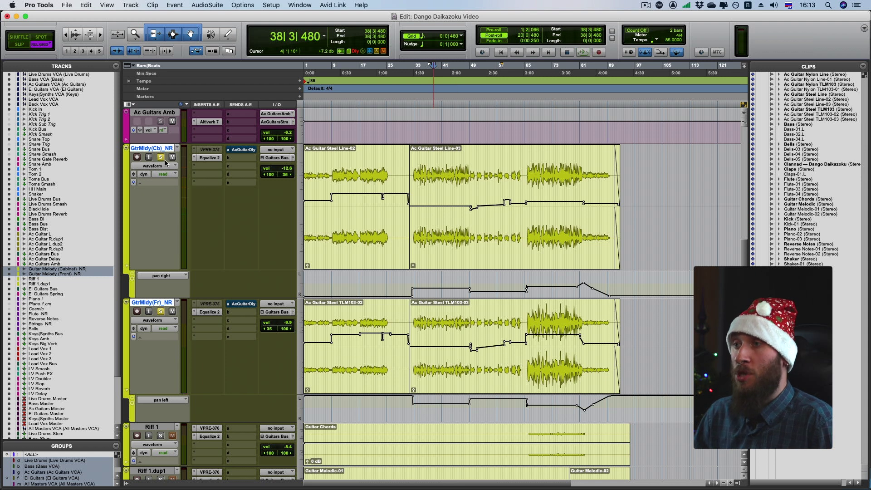
- Unsolo the guitar melody tracks, set their automation mode to off, and play bar 38 onward in the full mix
left_click(166, 175)
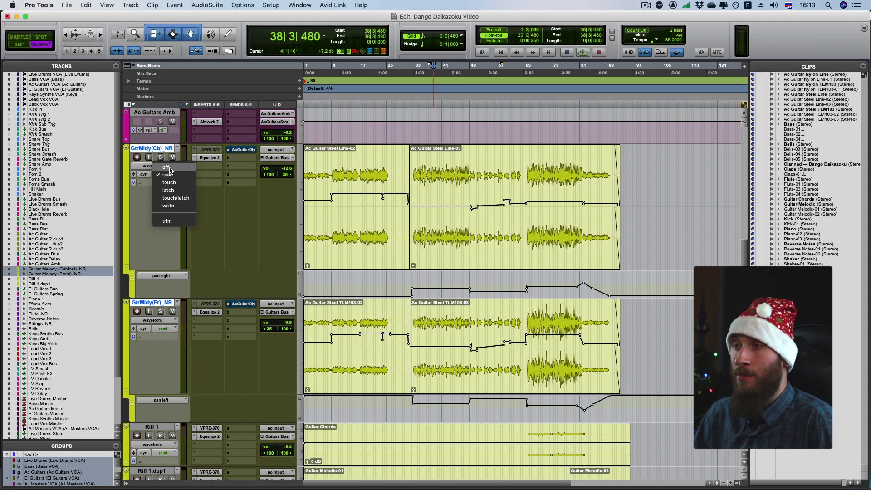
left_click(169, 167)
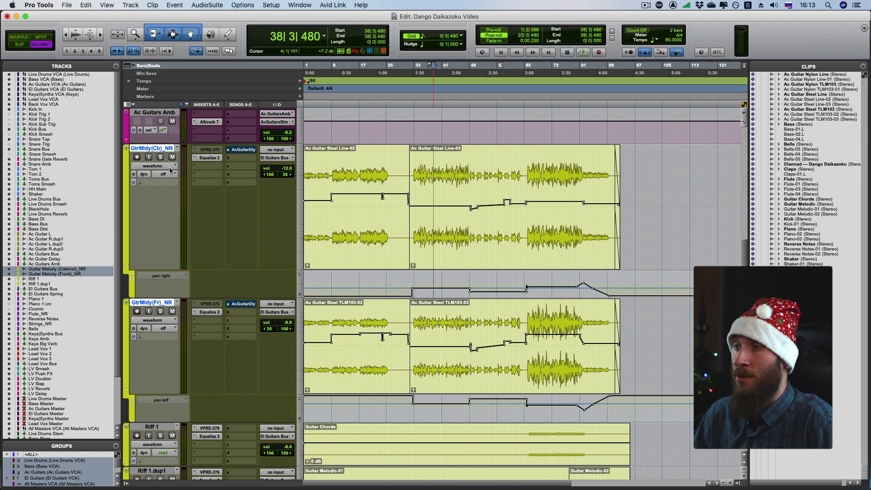
key("space")
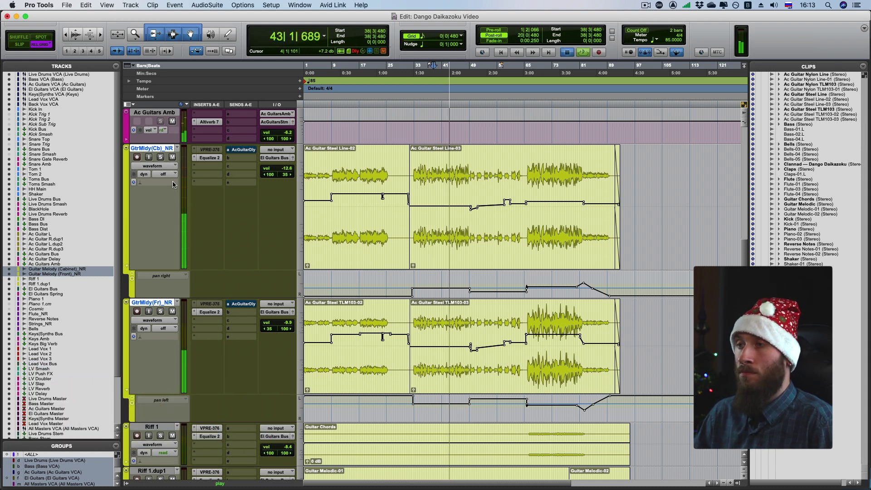
key("space")
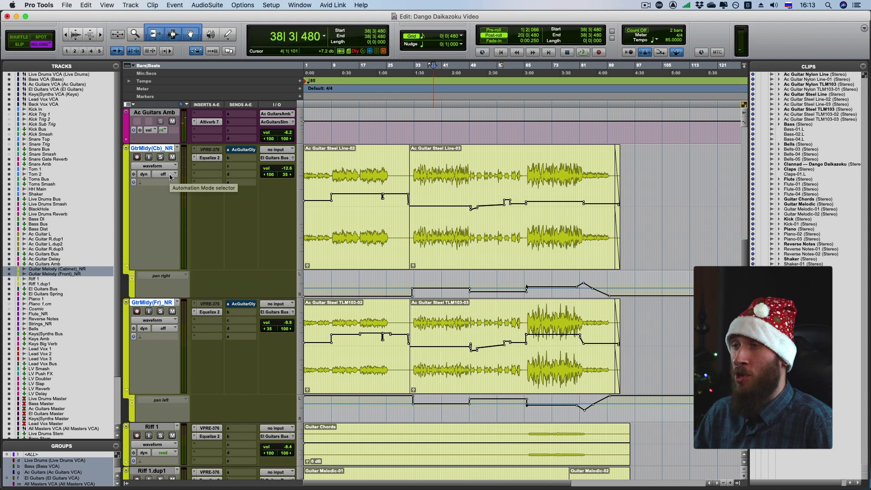
- Set the guitar melody tracks' automation mode back to read and play the full mix from bar 38
left_click(170, 176)
left_click(172, 184)
key("space")
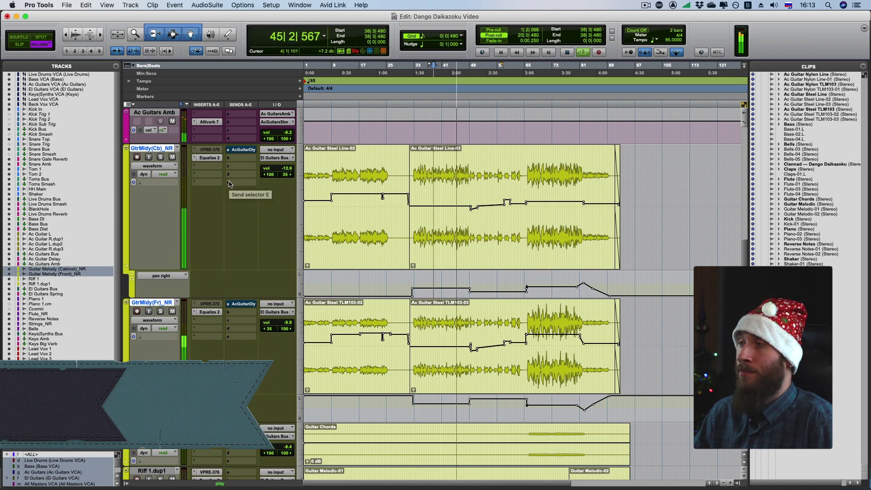
key("space")
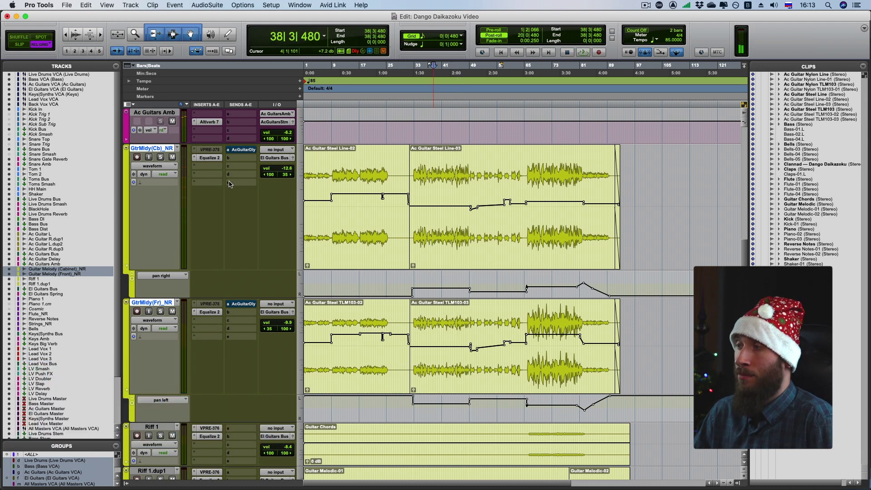
- Play the full mix from bar 78 through the ending while following the guitar melody tracks' pan automation
left_click(570, 173)
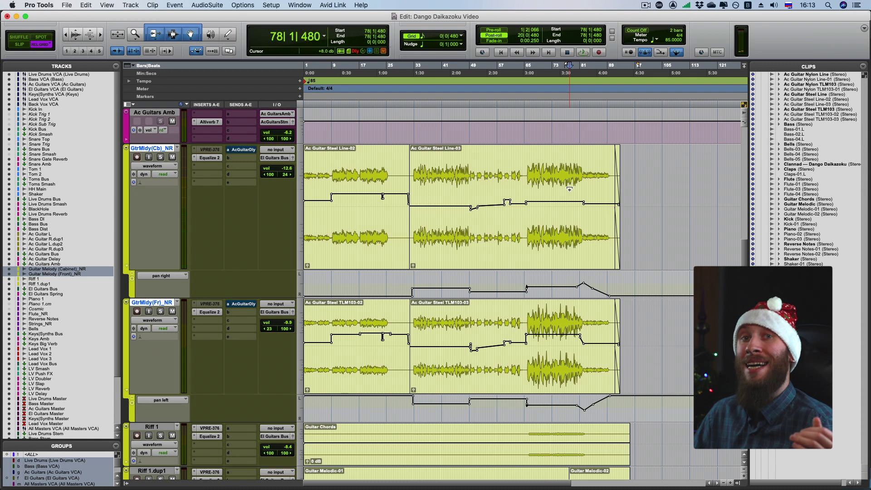
key("space")
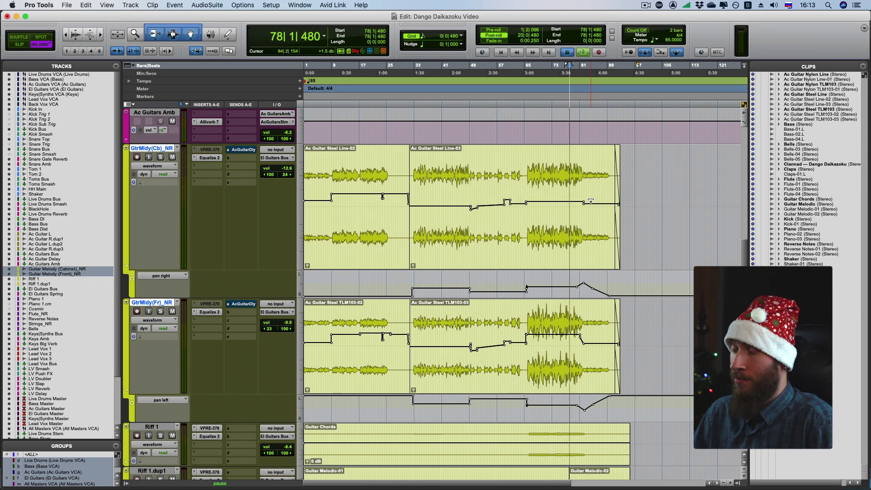
key("super+bracketright")
key("super+bracketright")
key("super+bracketright")
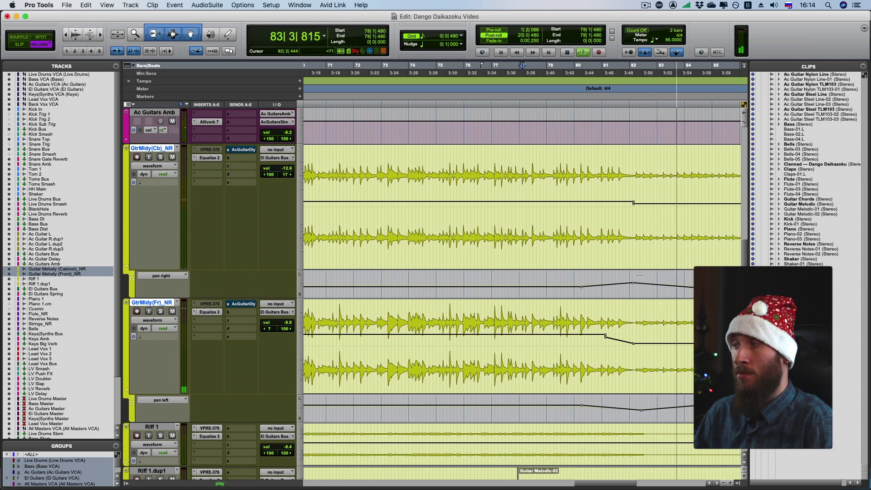
key("r")
key("r")
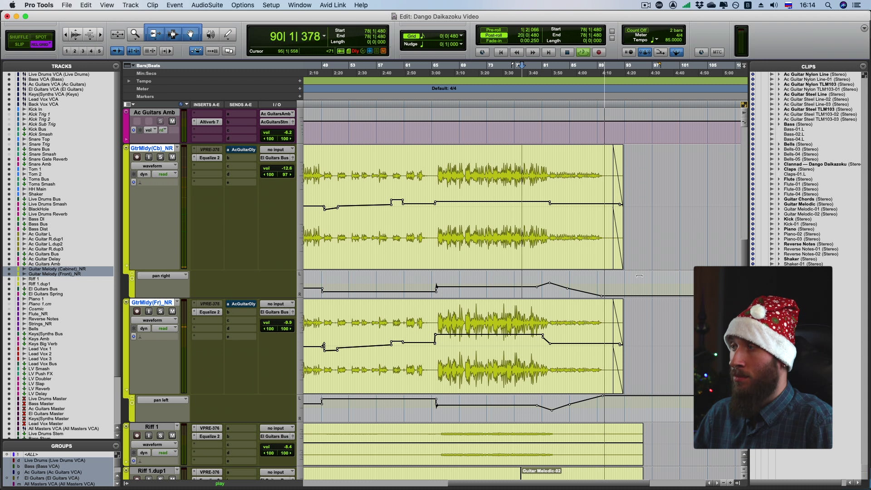
key("space")
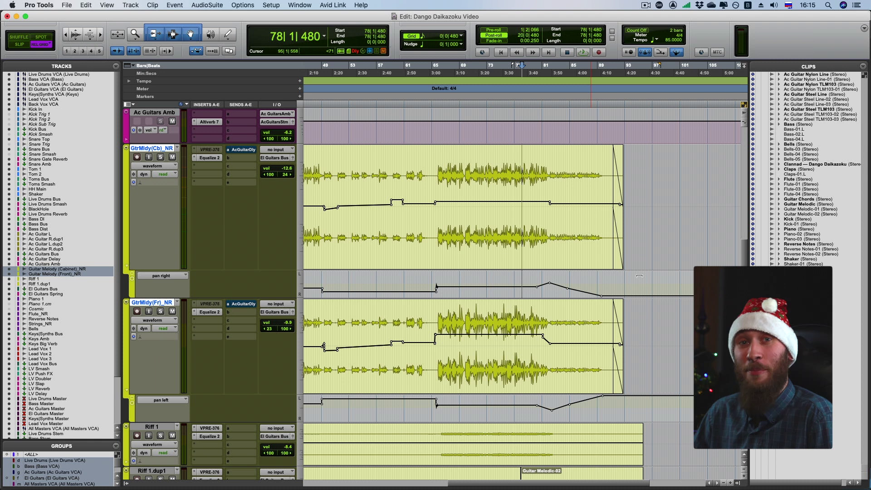
- Solo the electric guitar tracks and play from bar 36, beat 4, to hear the El Guitars Spring volume automation
key("super+bracketleft")
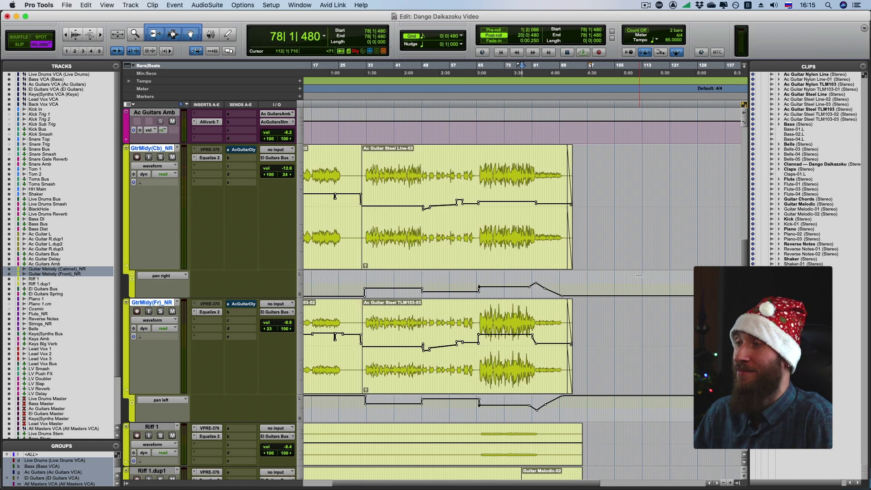
scroll(515, 303, "down", 5)
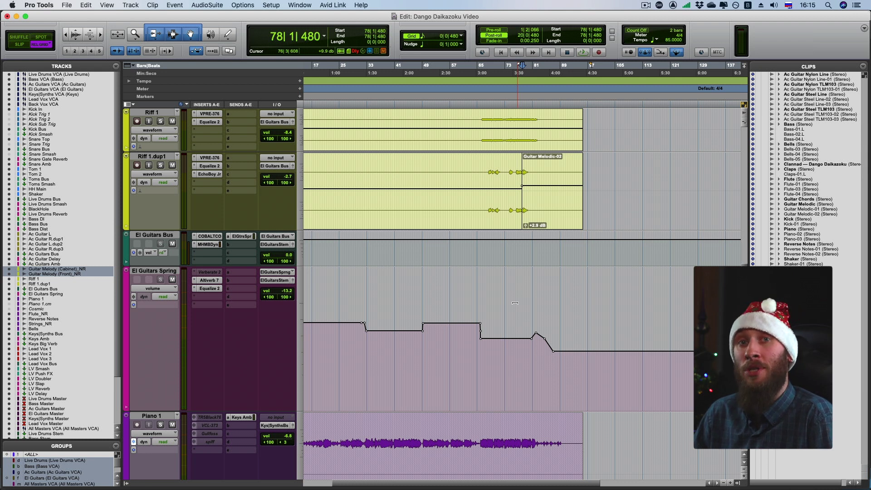
left_click(381, 324)
scroll(381, 324, "up", 2)
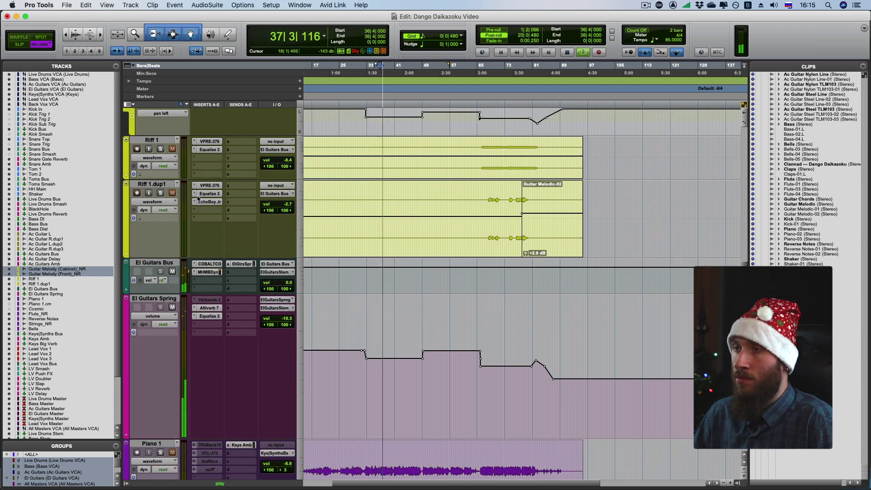
left_click(160, 193)
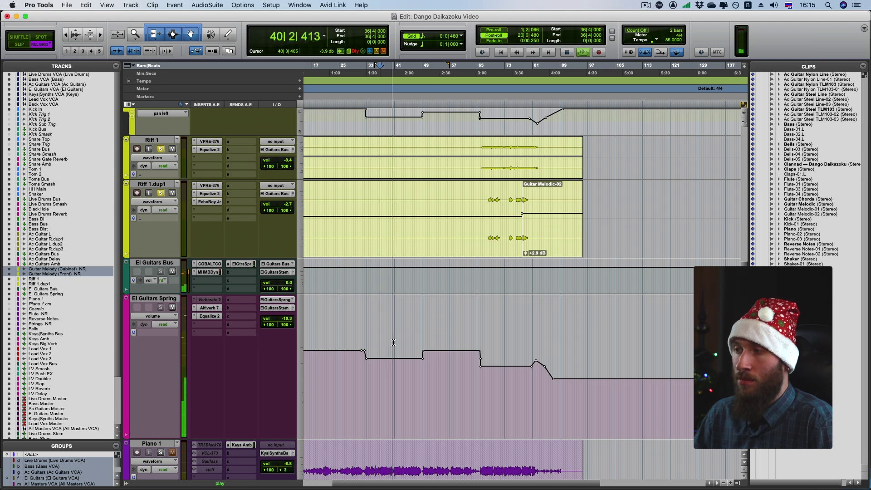
key("space")
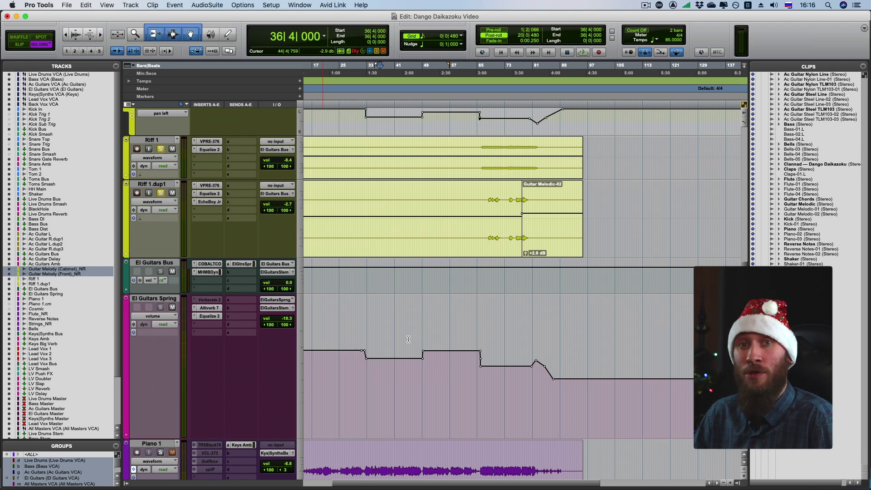
- Play the soloed electric guitars from bar 70, beat 3, to compare their spring reverb level
left_click(496, 74)
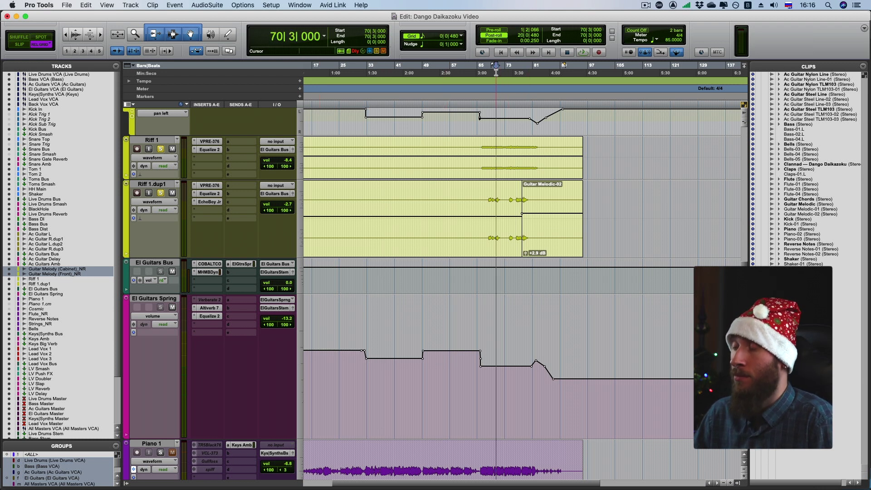
key("space")
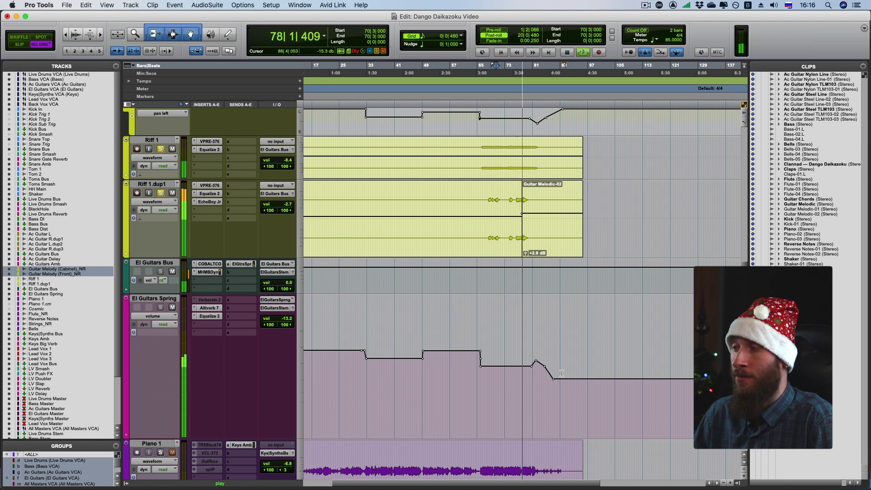
key("space")
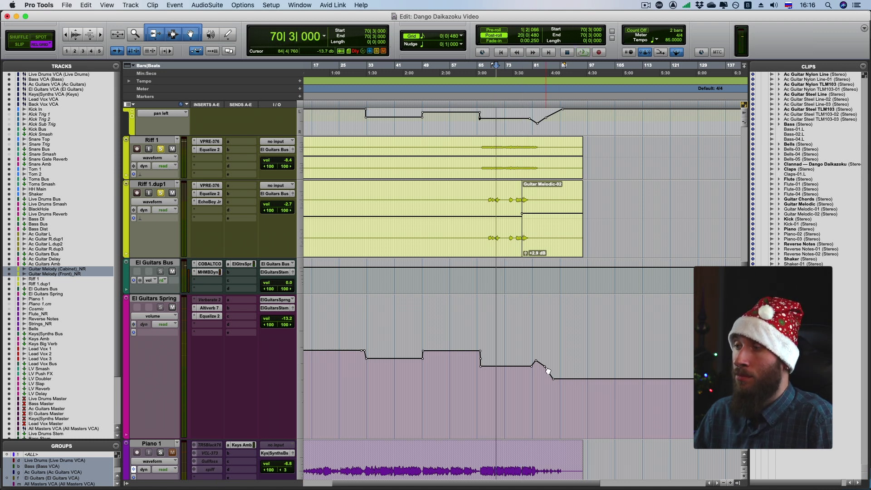
- Play the soloed electric guitars from bar 54, beat 2, where the spring reverb automation is raised
scroll(521, 272, "up", 5)
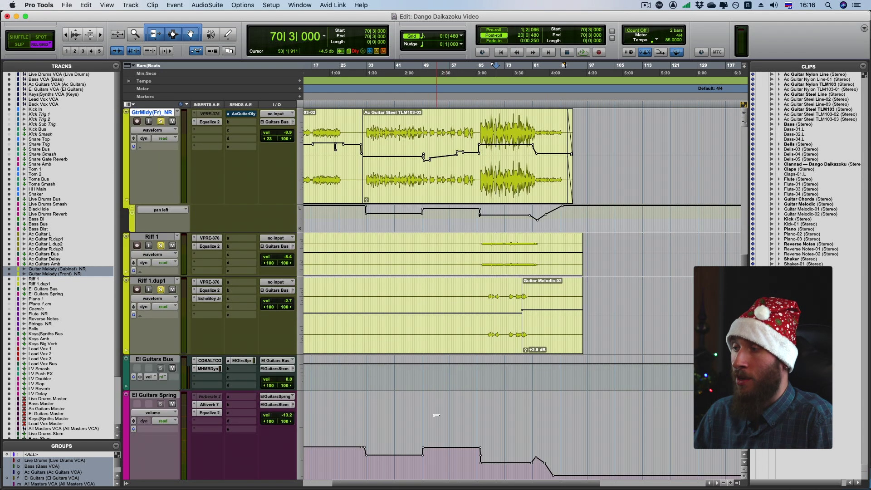
left_click(439, 443)
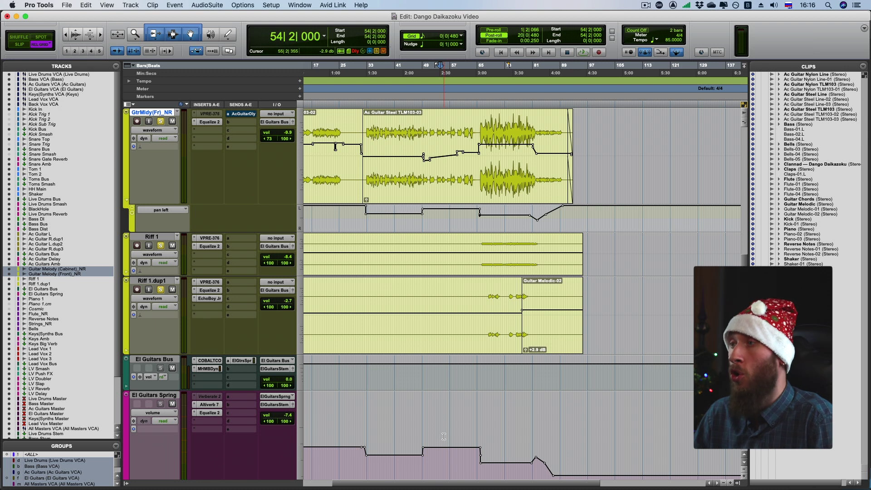
scroll(444, 436, "down", 3)
key("space")
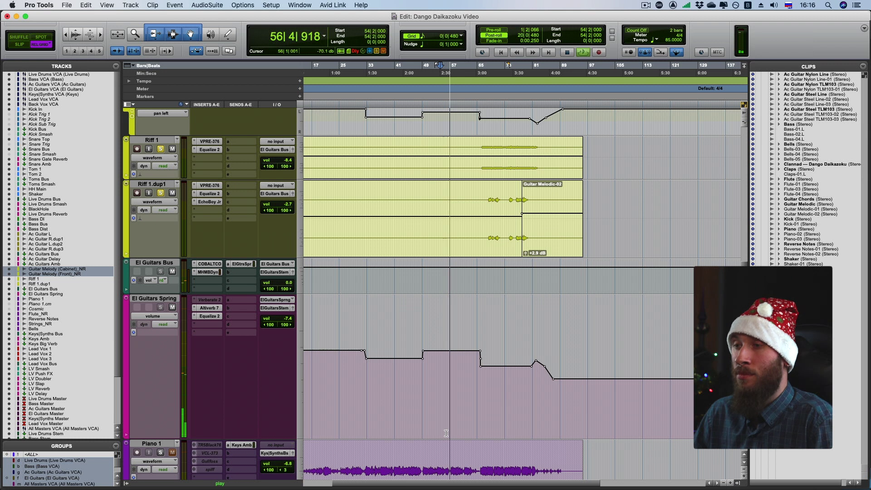
key("space")
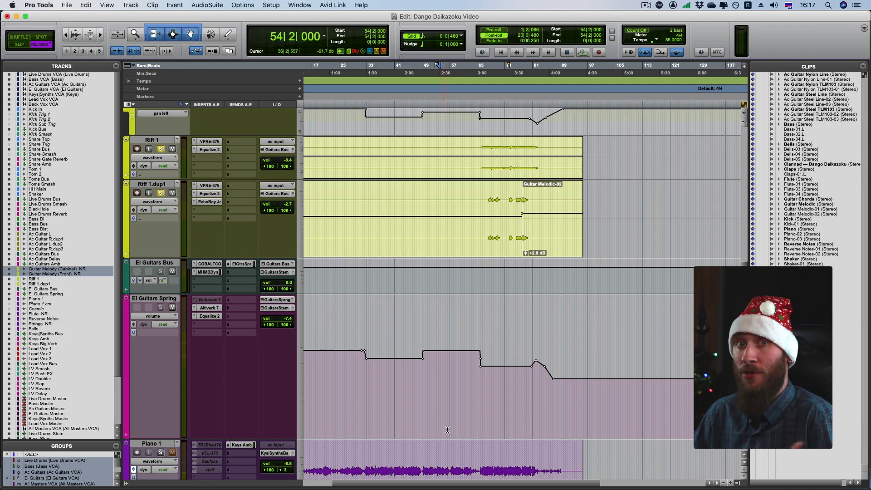
- Solo the Piano 1 track and play it from bar 17, beat 4, to hear its Keys Amb send level
scroll(447, 429, "down", 10)
left_click(160, 121)
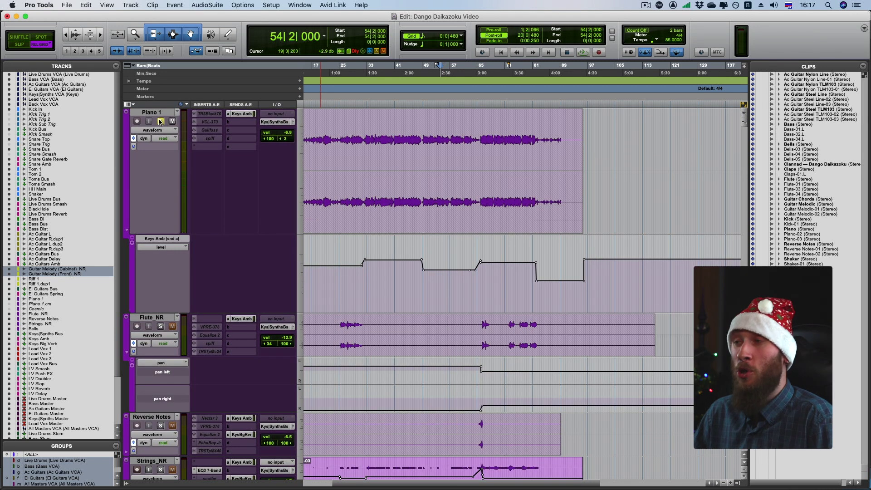
left_click(315, 145)
key("space")
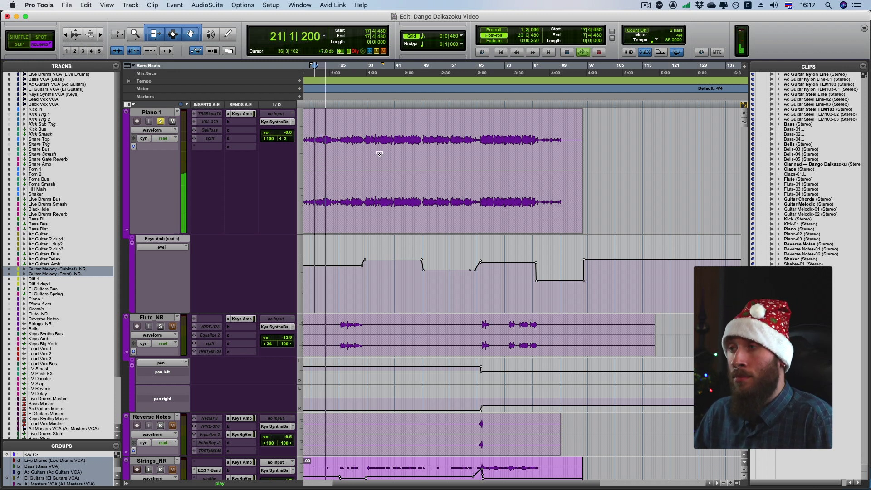
key("space")
- Play the soloed piano from bar 37, beat 3, and from bar 54, beat 2, to compare its ambience send levels
left_click(382, 136)
key("space")
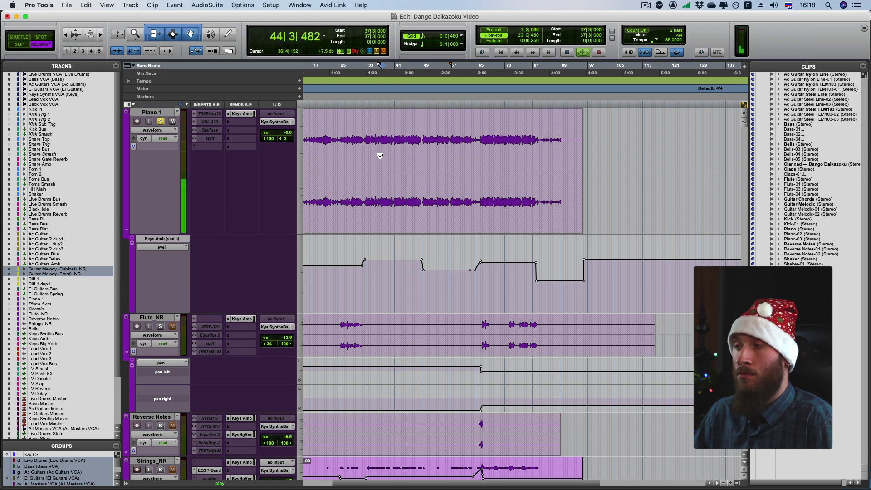
key("space")
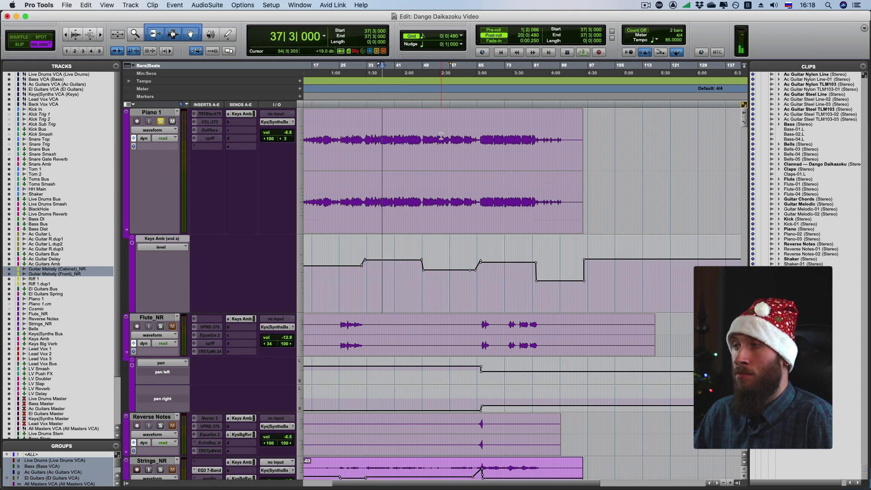
left_click(441, 137)
key("space")
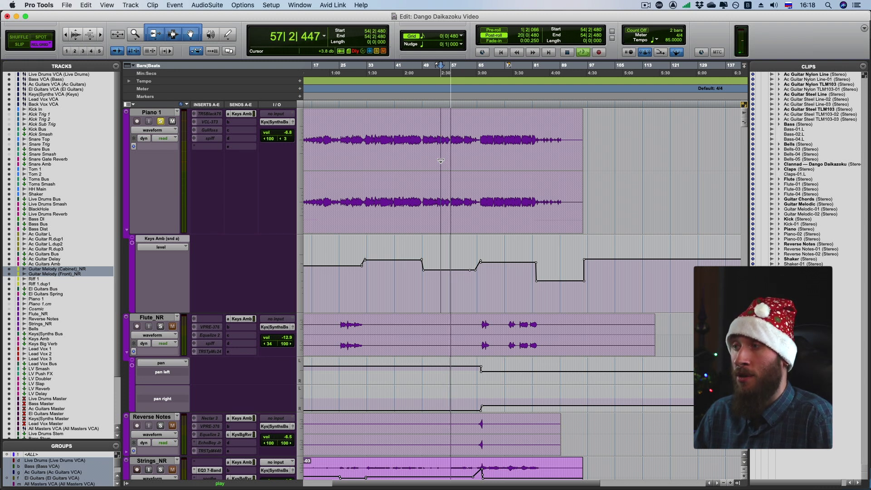
key("space")
- Play the soloed piano from bar 70 and from bar 83, beat 4, to compare its ambience send levels
left_click(494, 136)
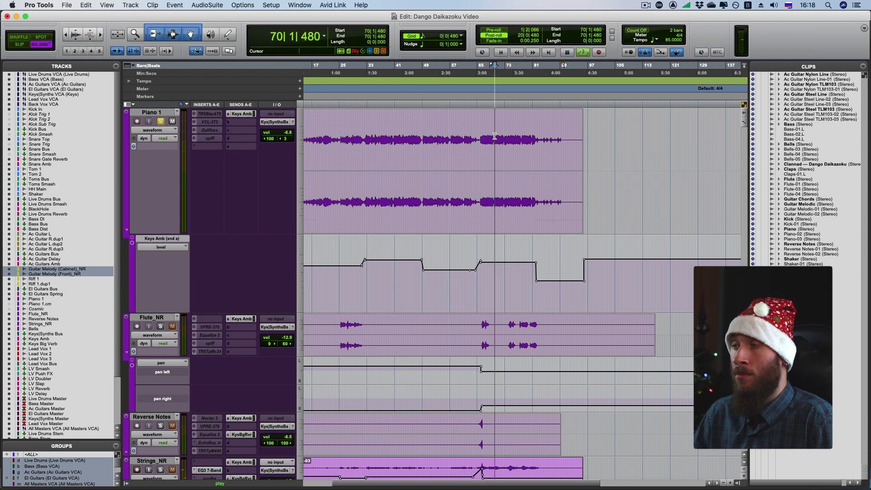
key("space")
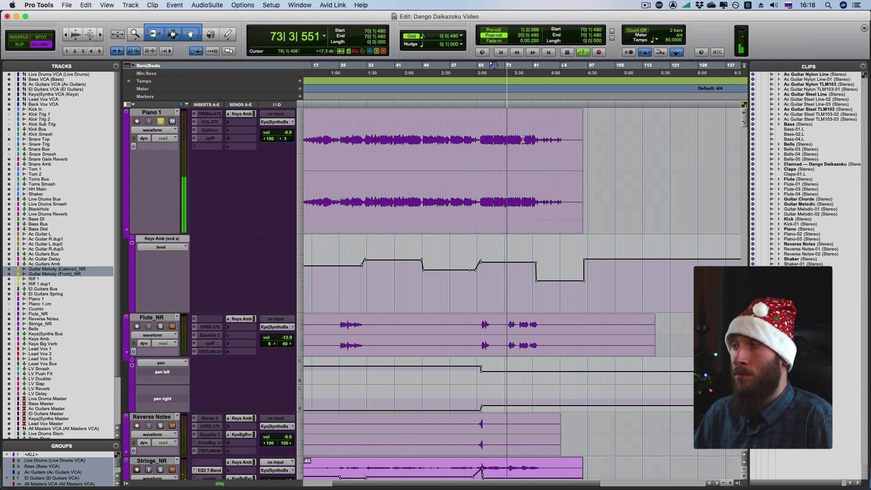
key("space")
left_click(542, 133)
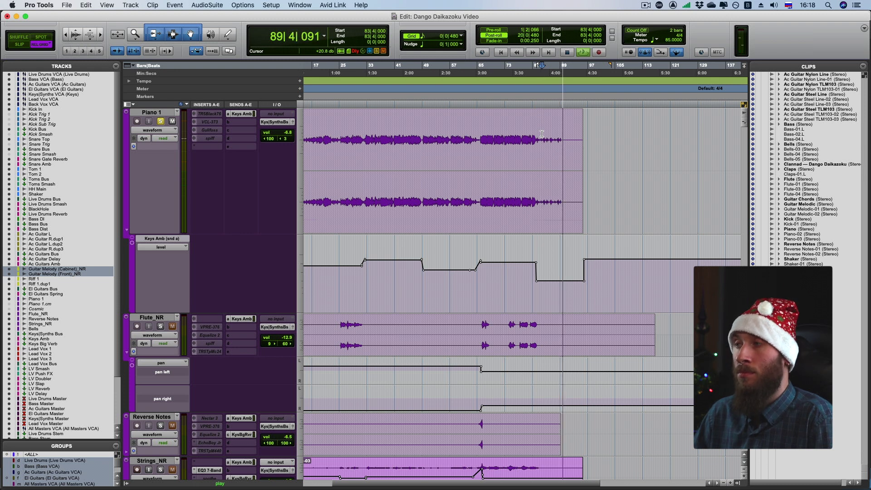
key("space")
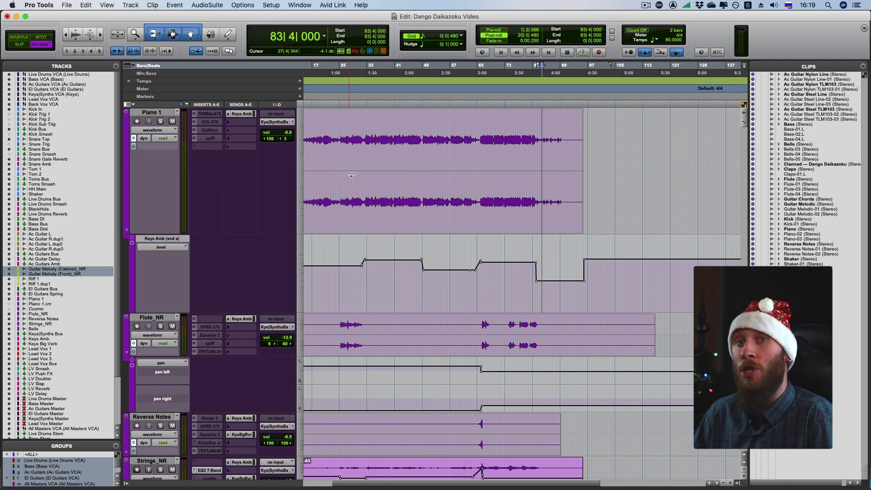
- Solo the Flute_NR track and play its phrases from bar 25, beat 4, and from bar 66 to compare the panning
left_click(161, 326)
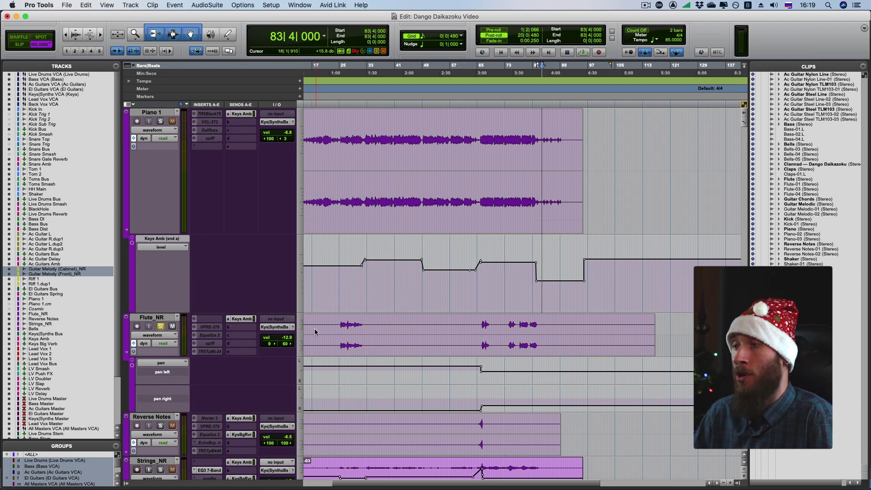
left_click(341, 325)
key("space")
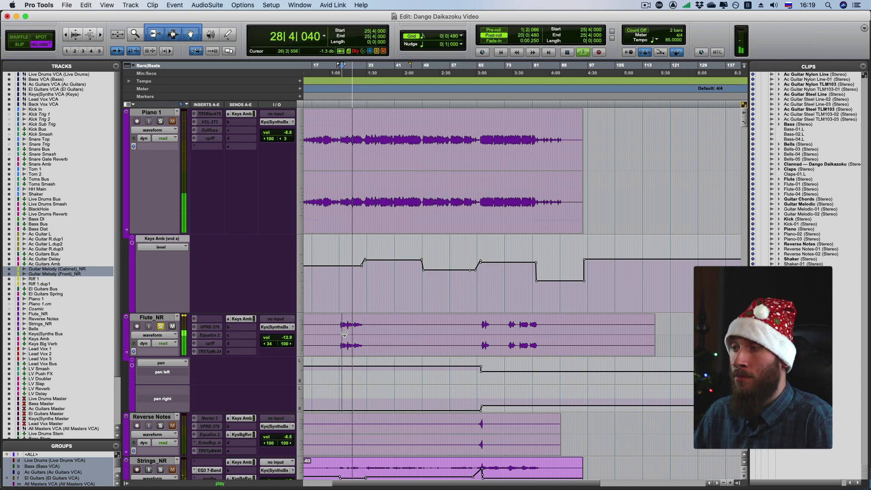
key("space")
left_click(481, 324)
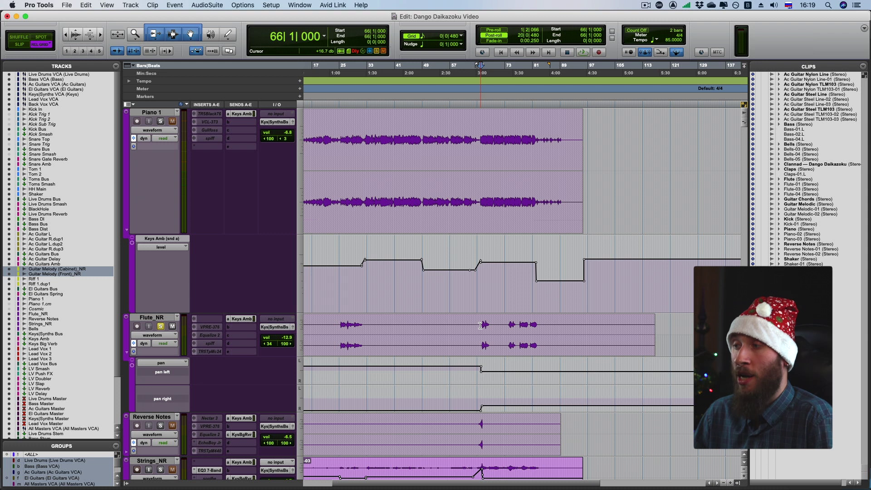
key("space")
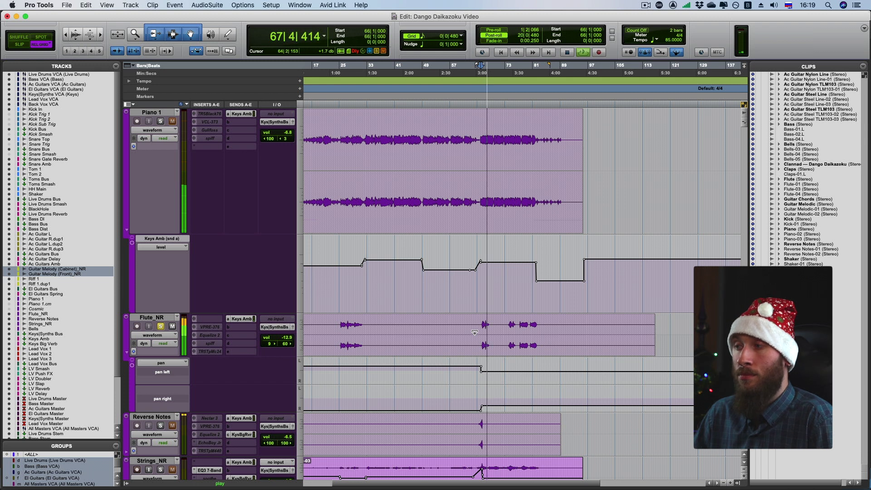
key("space")
- Unsolo the Flute_NR track and play the full mix from bar 25 and from bar 66 to compare the flute's panning
left_click(165, 326)
left_click(339, 322)
key("space")
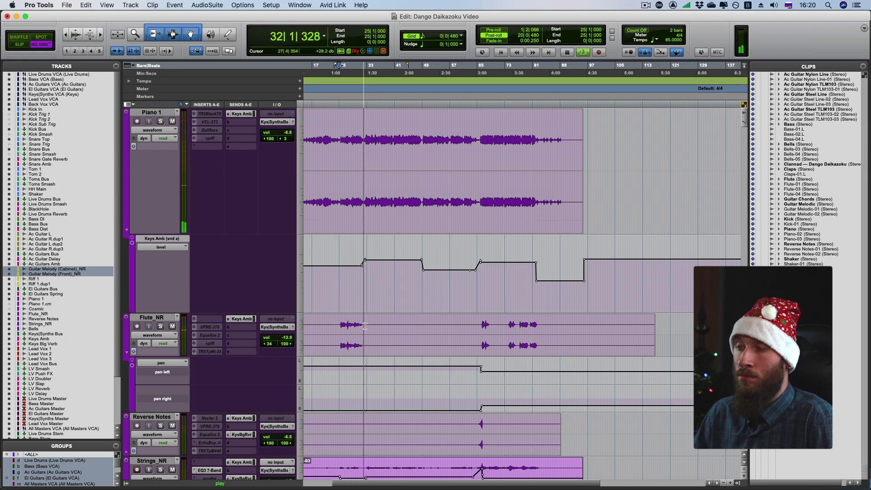
key("space")
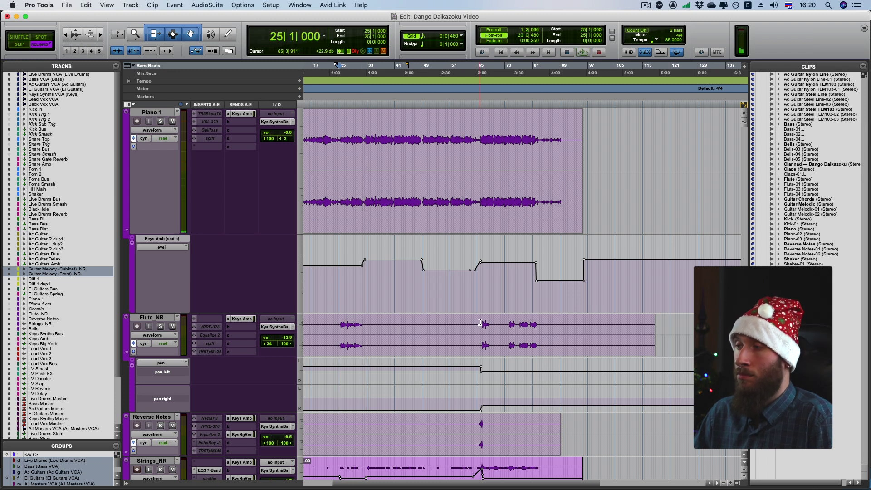
left_click(480, 322)
key("space")
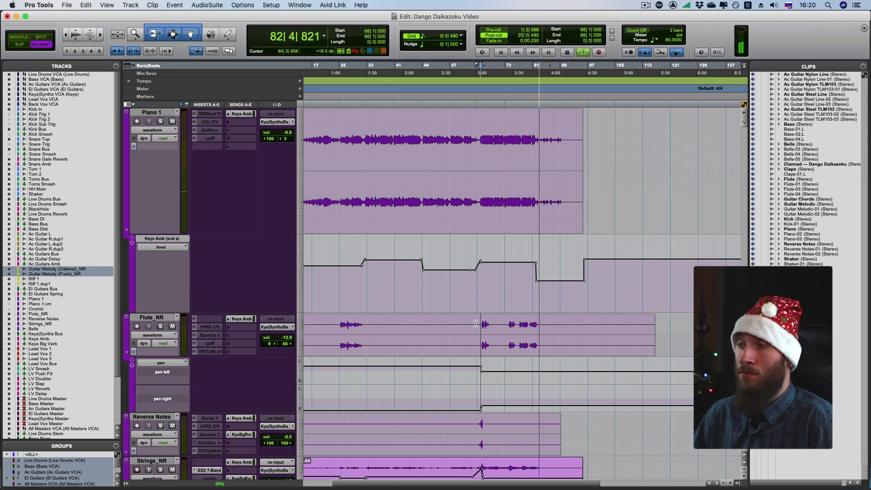
key("space")
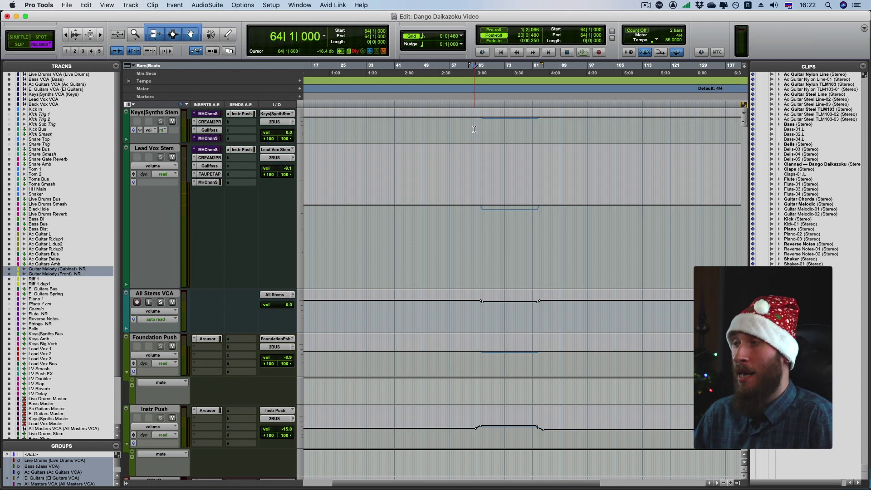
- Play the full mix from bar 64 and examine the 2BUS insert chain in the Mix window before returning to the Edit window
scroll(485, 189, "down", 10)
key("space")
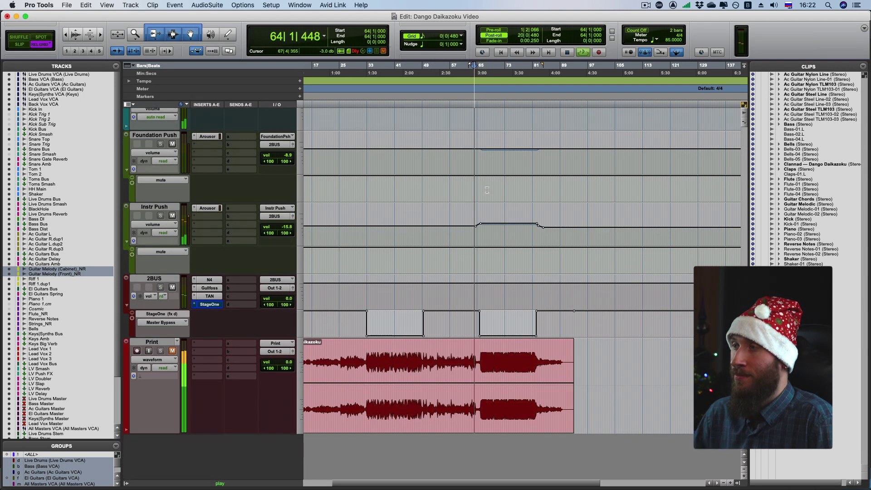
scroll(487, 190, "up", 5)
key("super+equal")
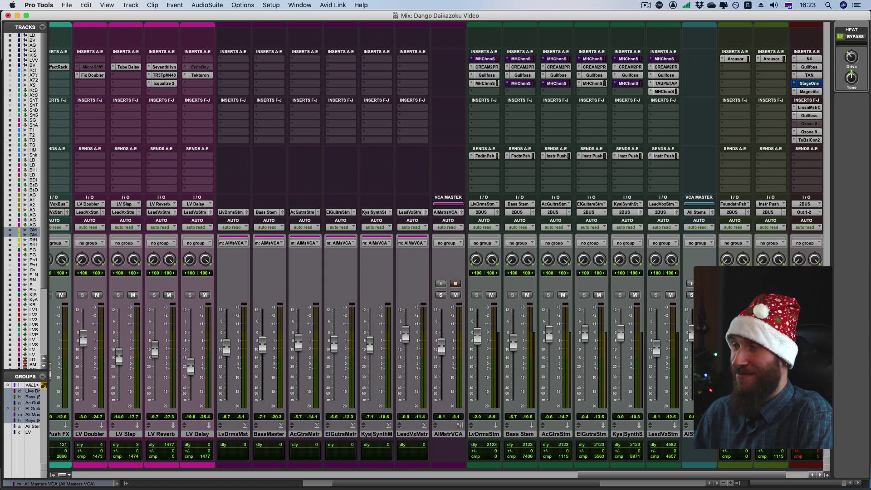
key("super+equal")
- Play the mix twice from bar 32 to hear the StageOne Master Bypass automation on the 2BUS track
scroll(613, 336, "down", 6)
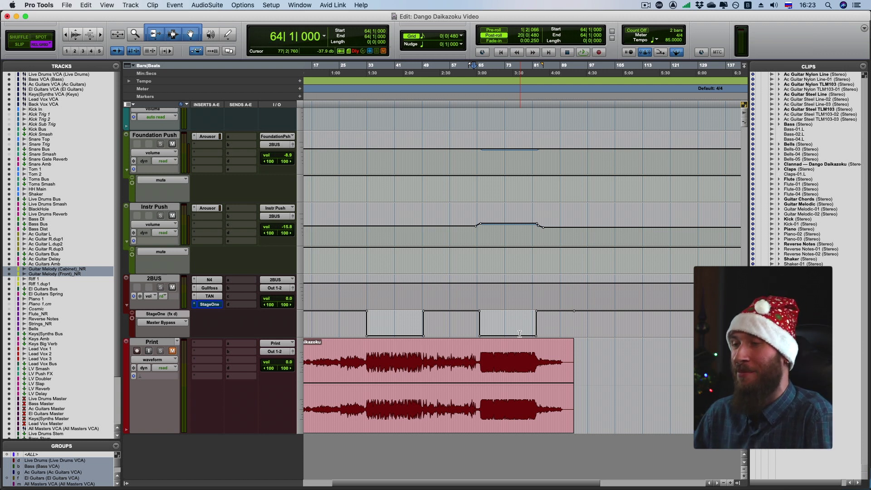
left_click(372, 318)
left_click(364, 318)
key("space")
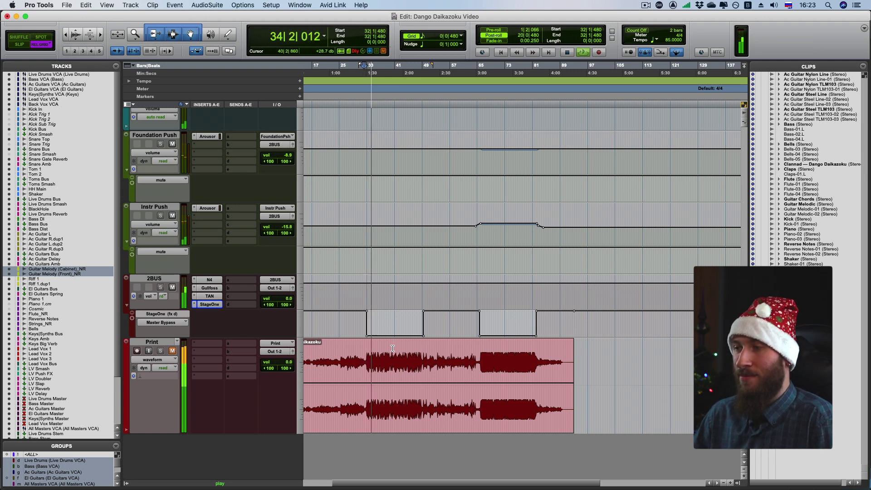
key("space")
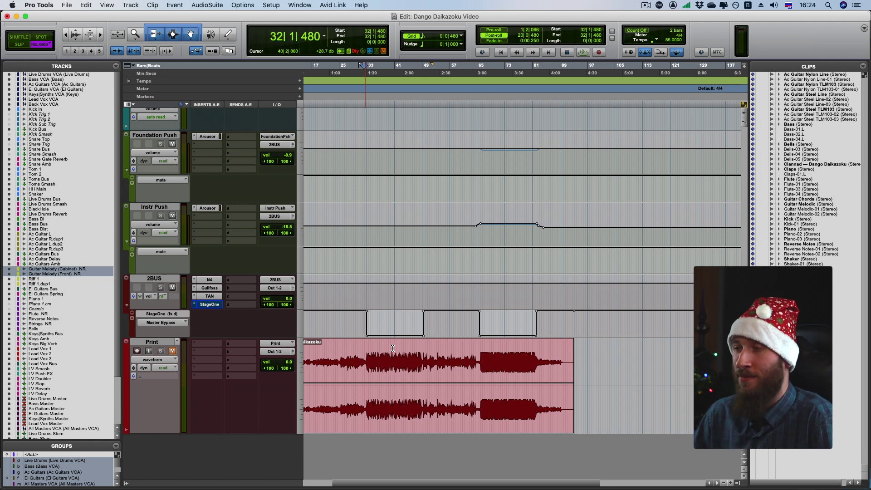
key("space")
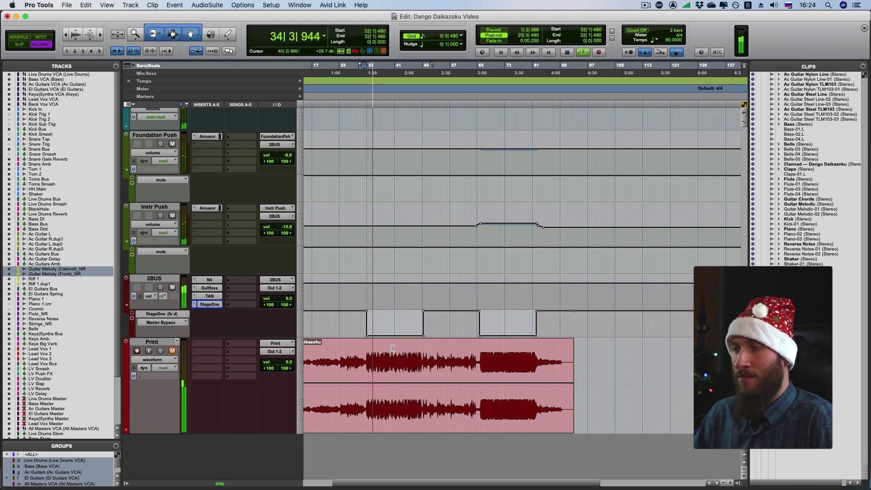
key("space")
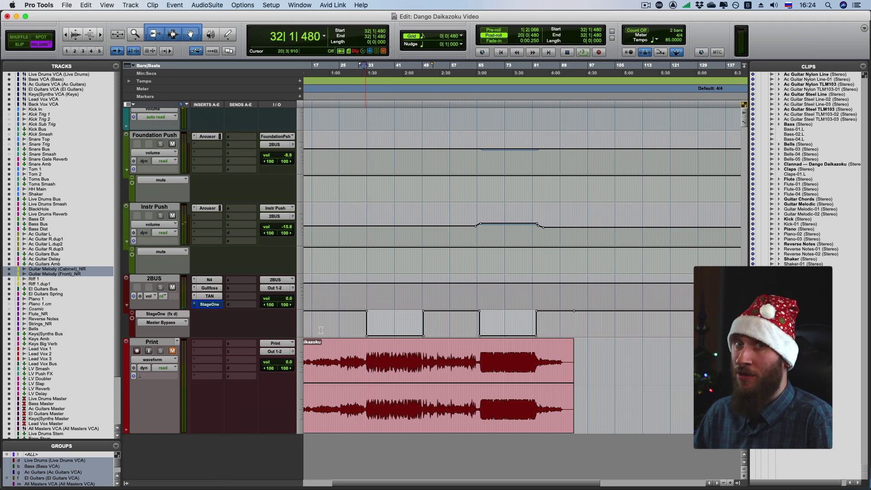
- Turn the 2BUS track's automation off and play from bar 32 to hear the section without StageOne
left_click(163, 295)
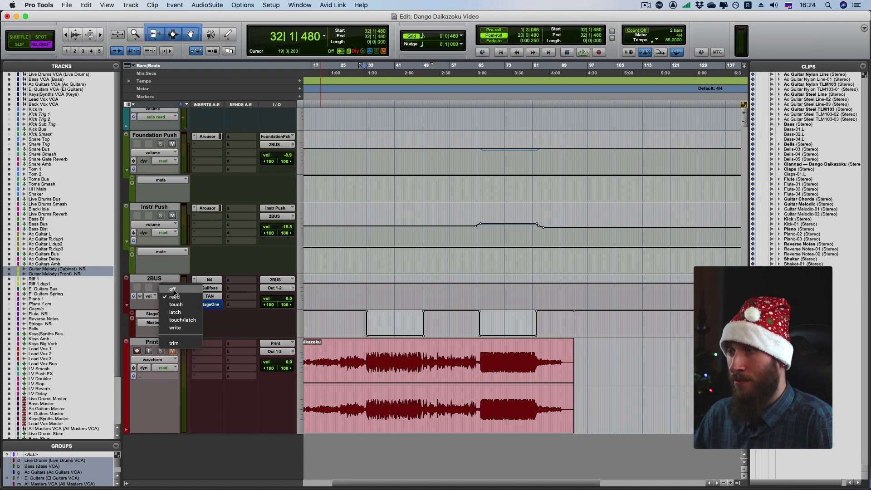
left_click(168, 287)
key("space")
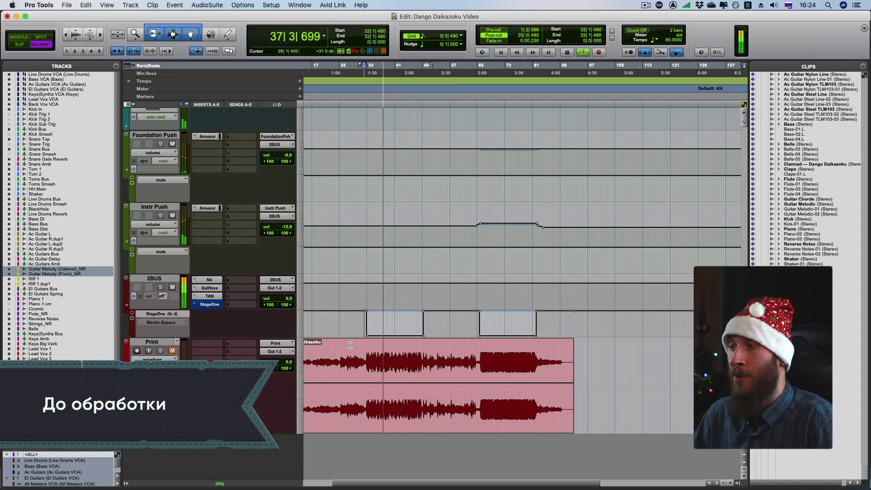
key("space")
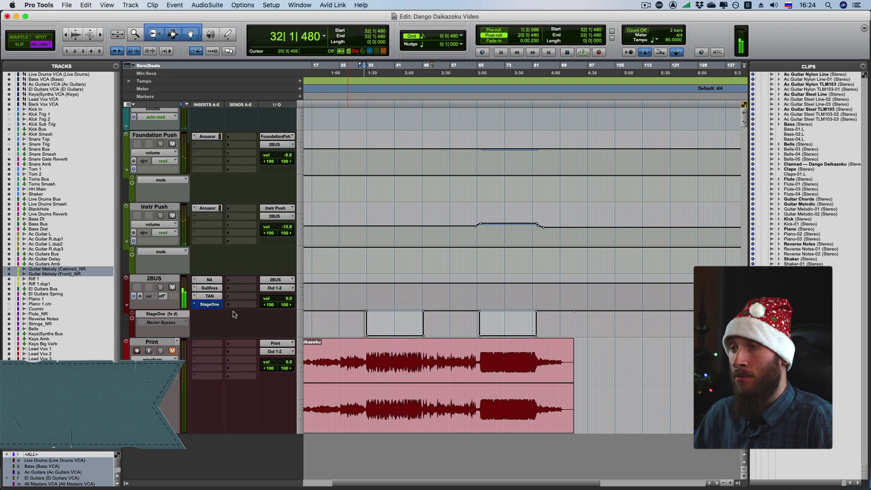
- Return the 2BUS track's automation to read and replay from bar 32 to hear the section with StageOne
left_click(163, 300)
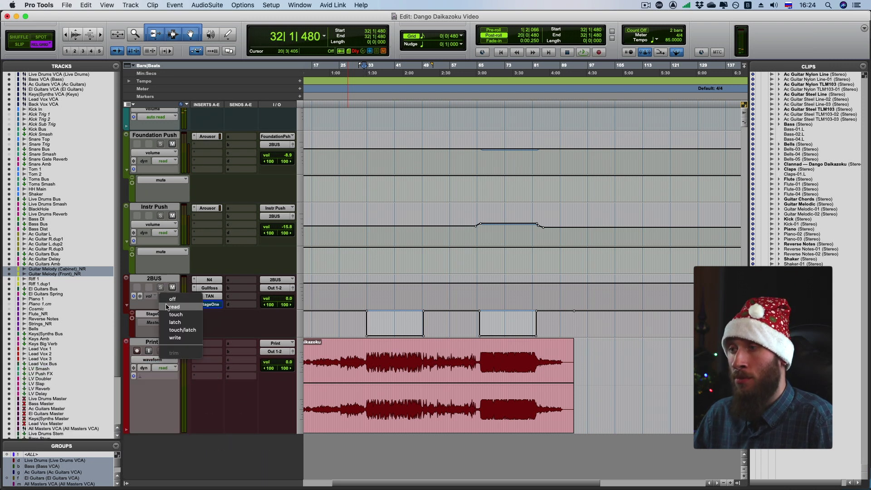
left_click(172, 305)
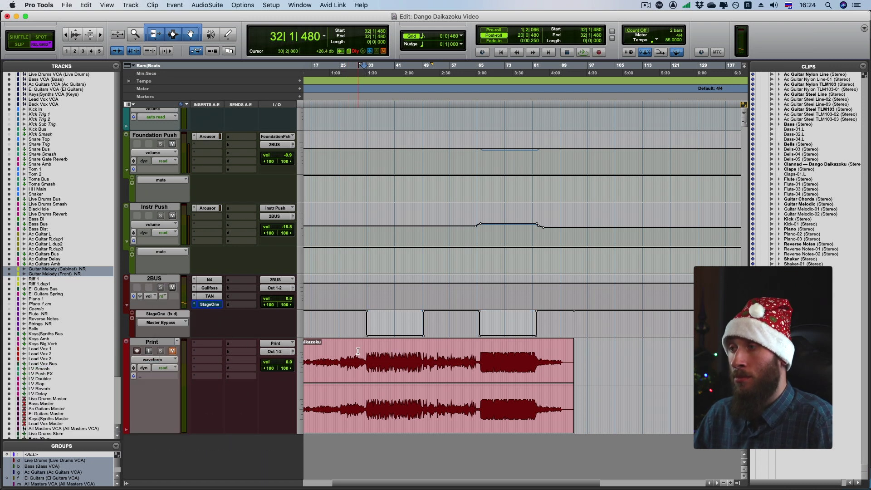
key("space")
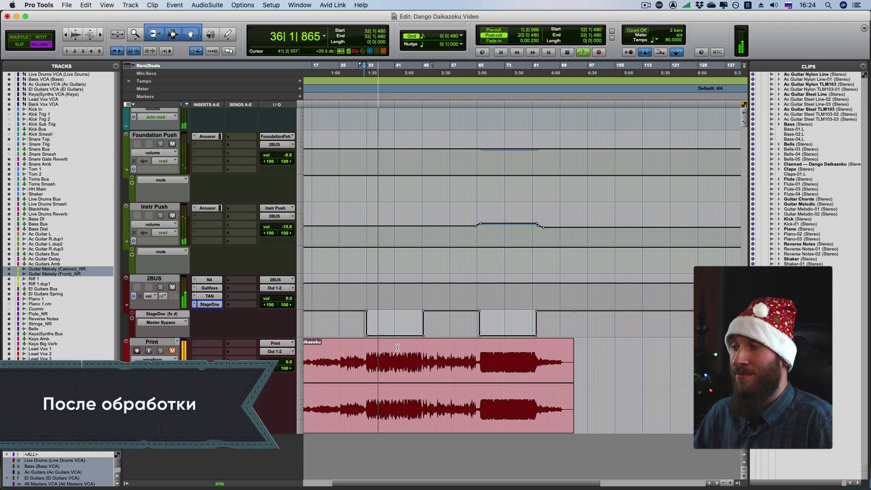
key("space")
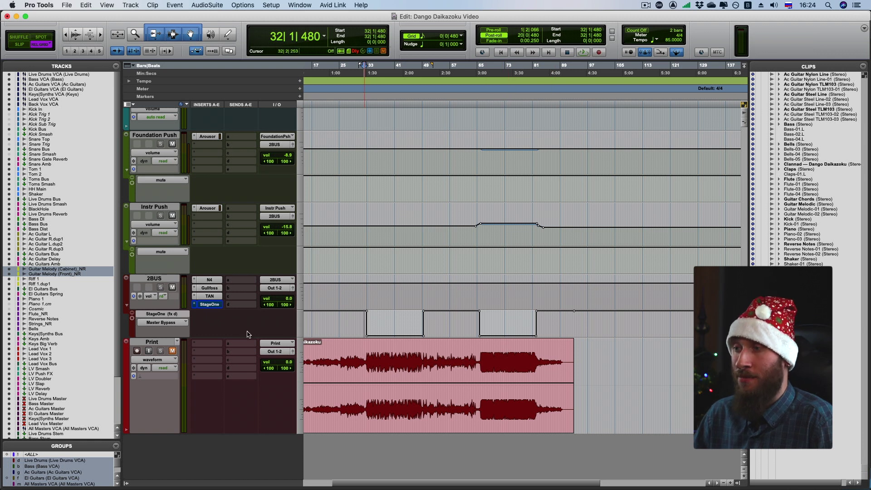
- Open the StageOne plug-in on the 2BUS track and play from bar 64, toggling its bypass to compare the sound
left_click(207, 304)
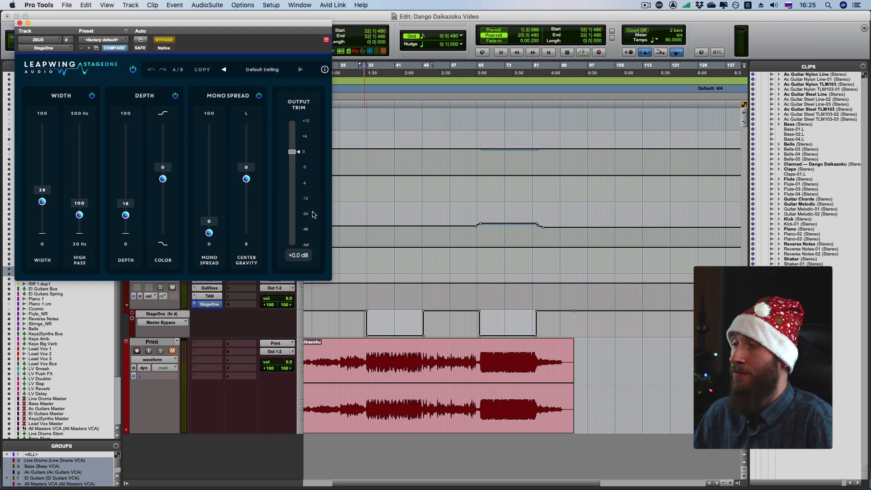
left_click(474, 72)
key("space")
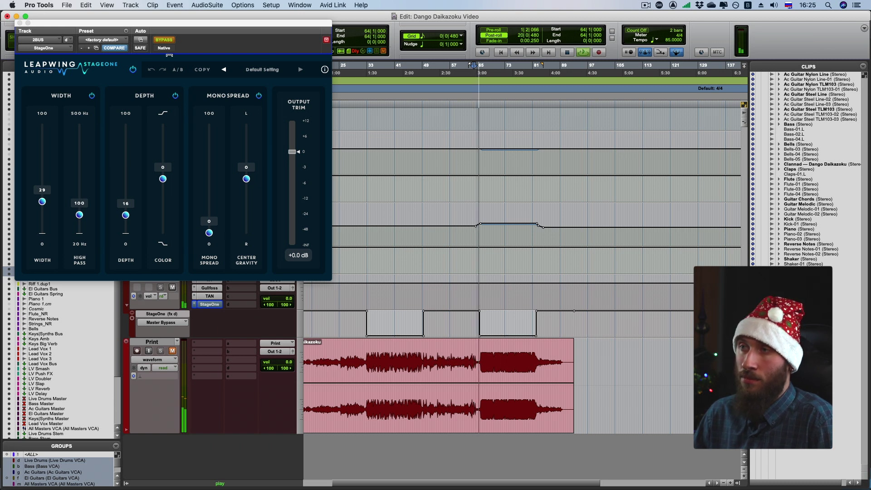
left_click(164, 40)
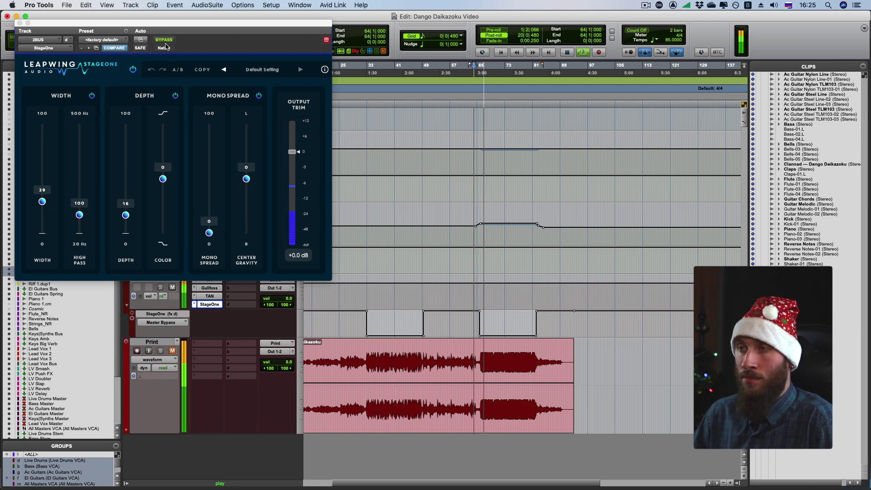
left_click(165, 41)
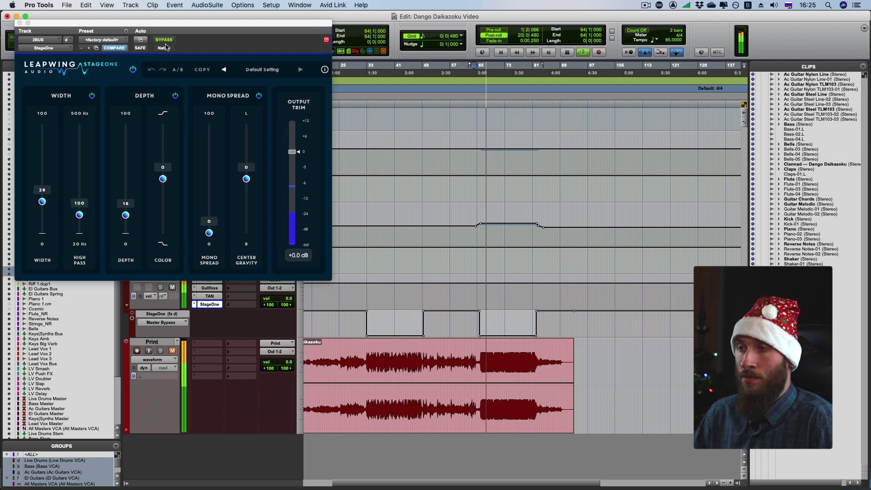
- Turn the 2BUS track's automation off and play from bar 64 to hear the section without StageOne
left_click(161, 296)
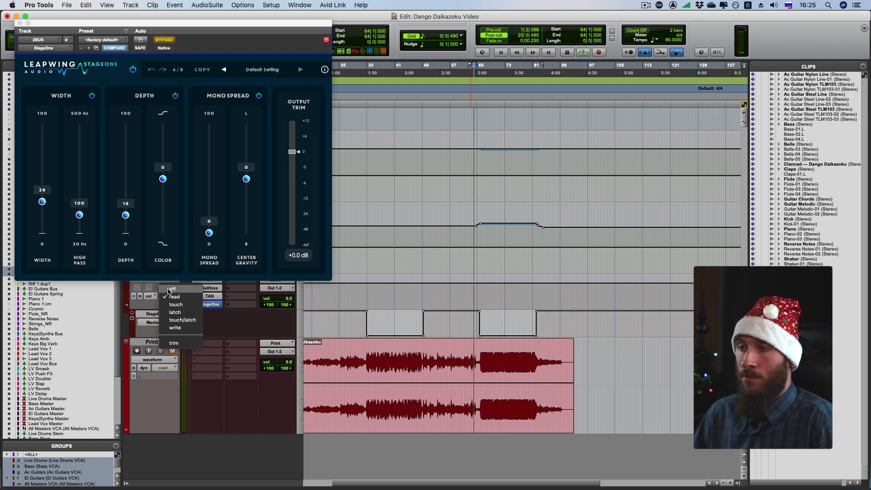
left_click(170, 289)
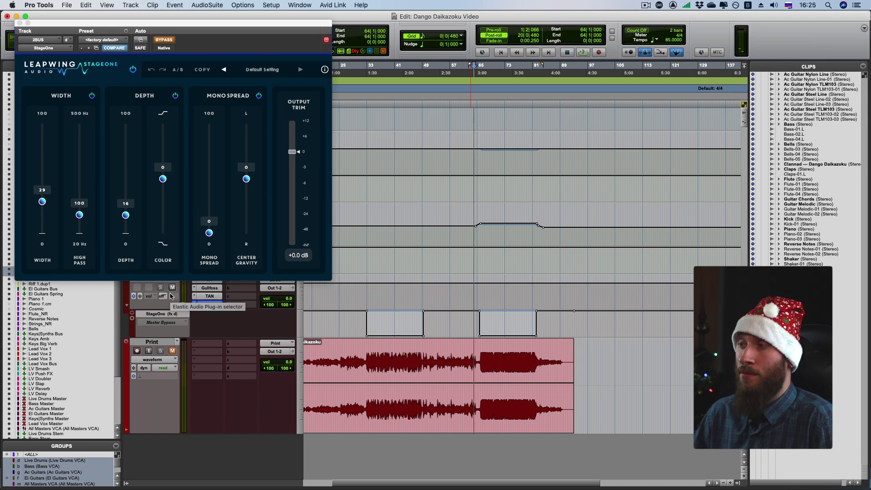
key("space")
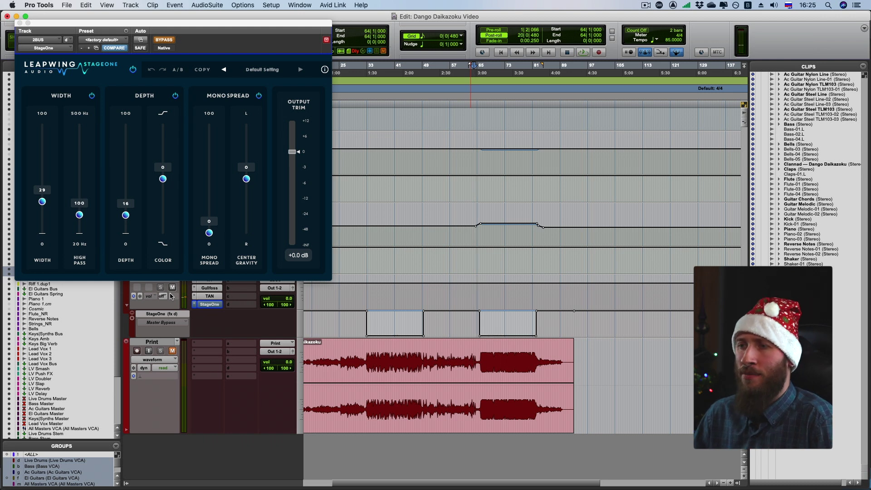
- Set the 2BUS track's automation back to read and replay the mix from bar 64 to hear StageOne engaged
left_click(168, 297)
left_click(178, 307)
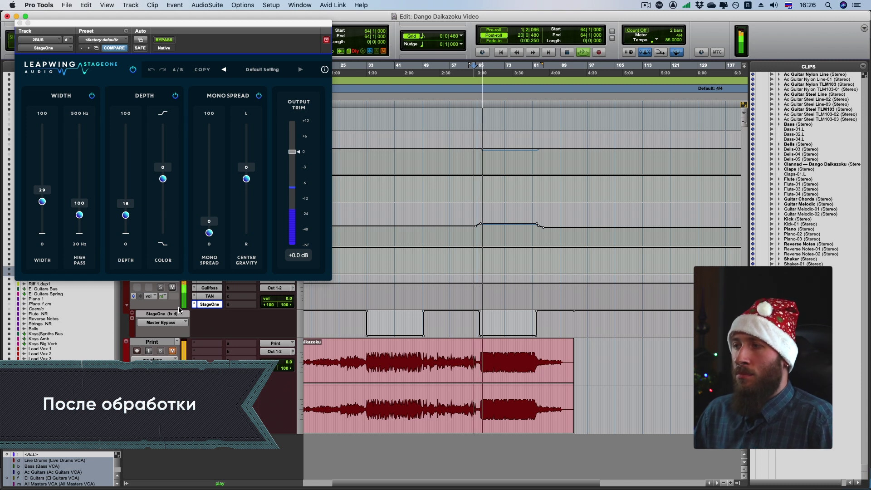
key("space")
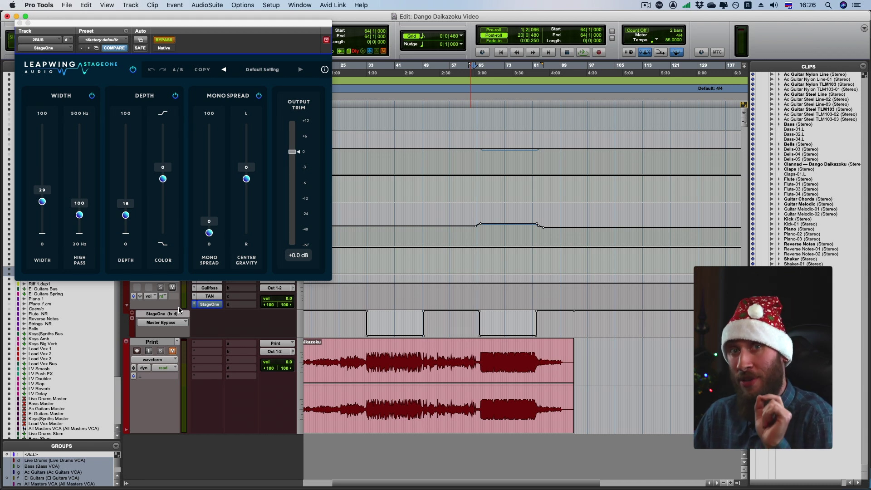
key("space")
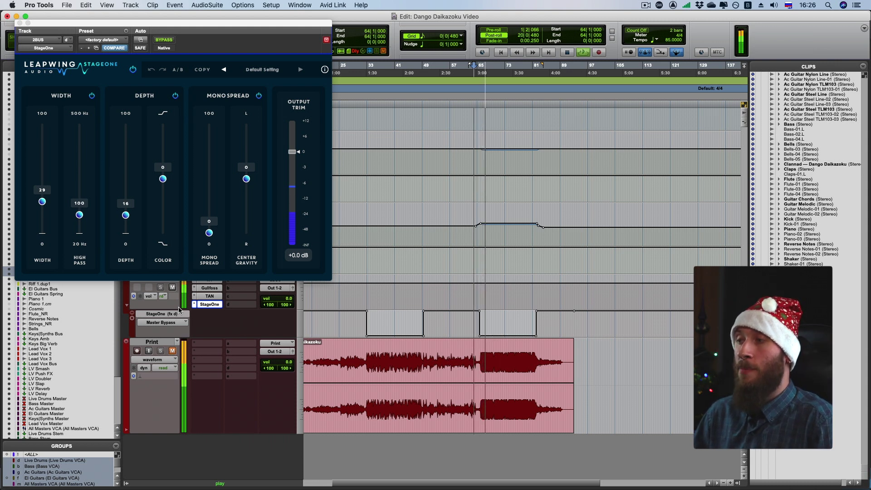
key("space")
key("shift+a")
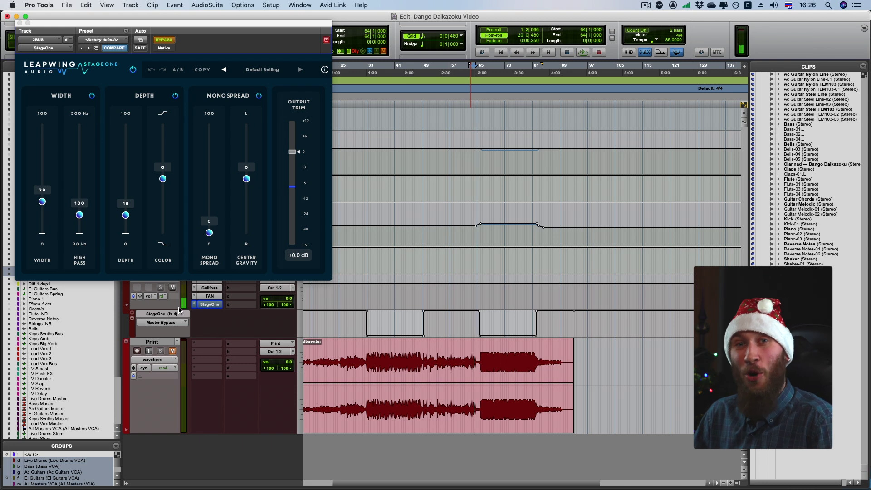